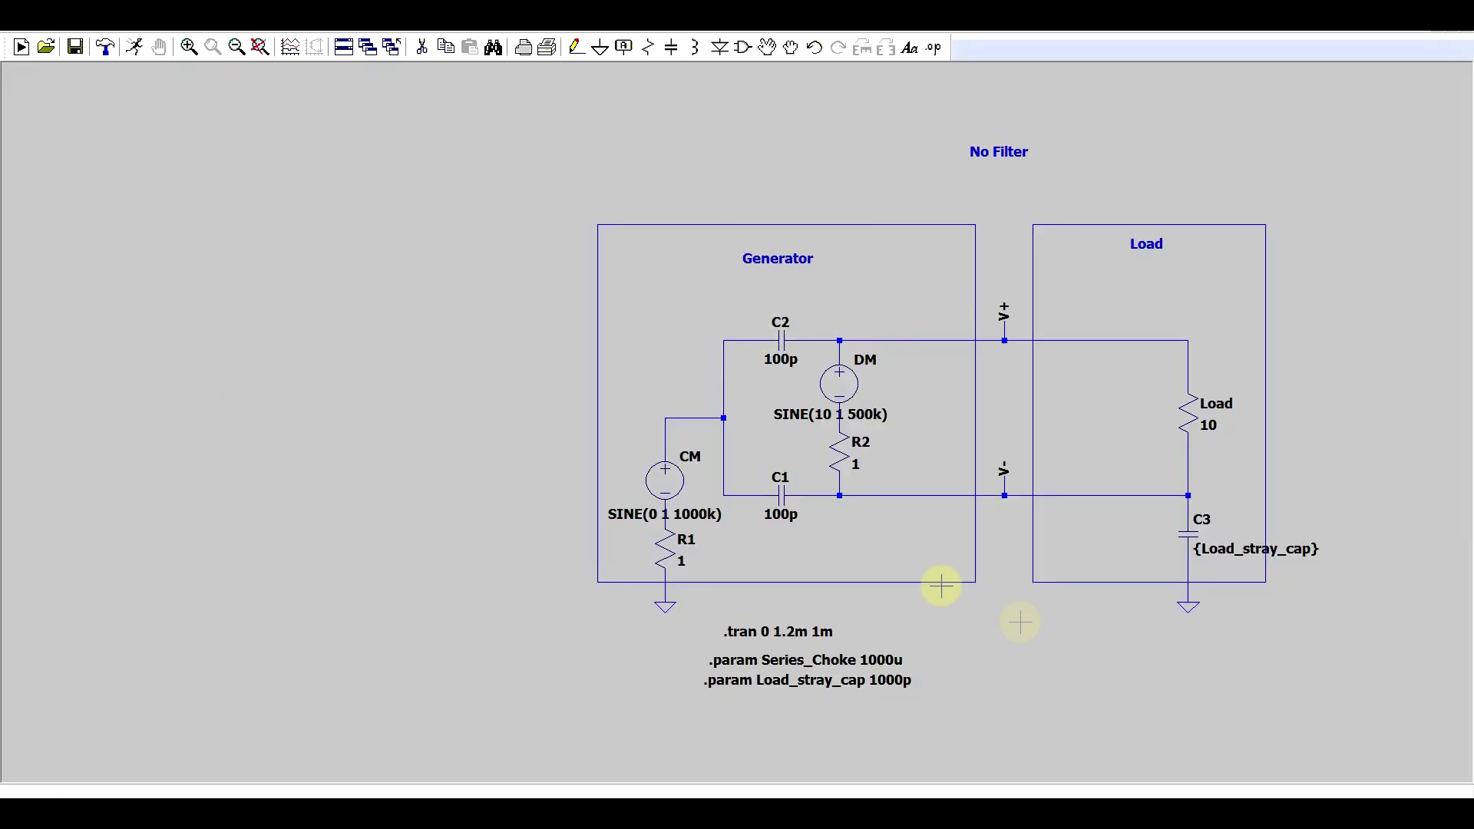
Zoom into the noise-model schematic and read the operating points at V+ and V-
scroll(941, 586, up, 1)
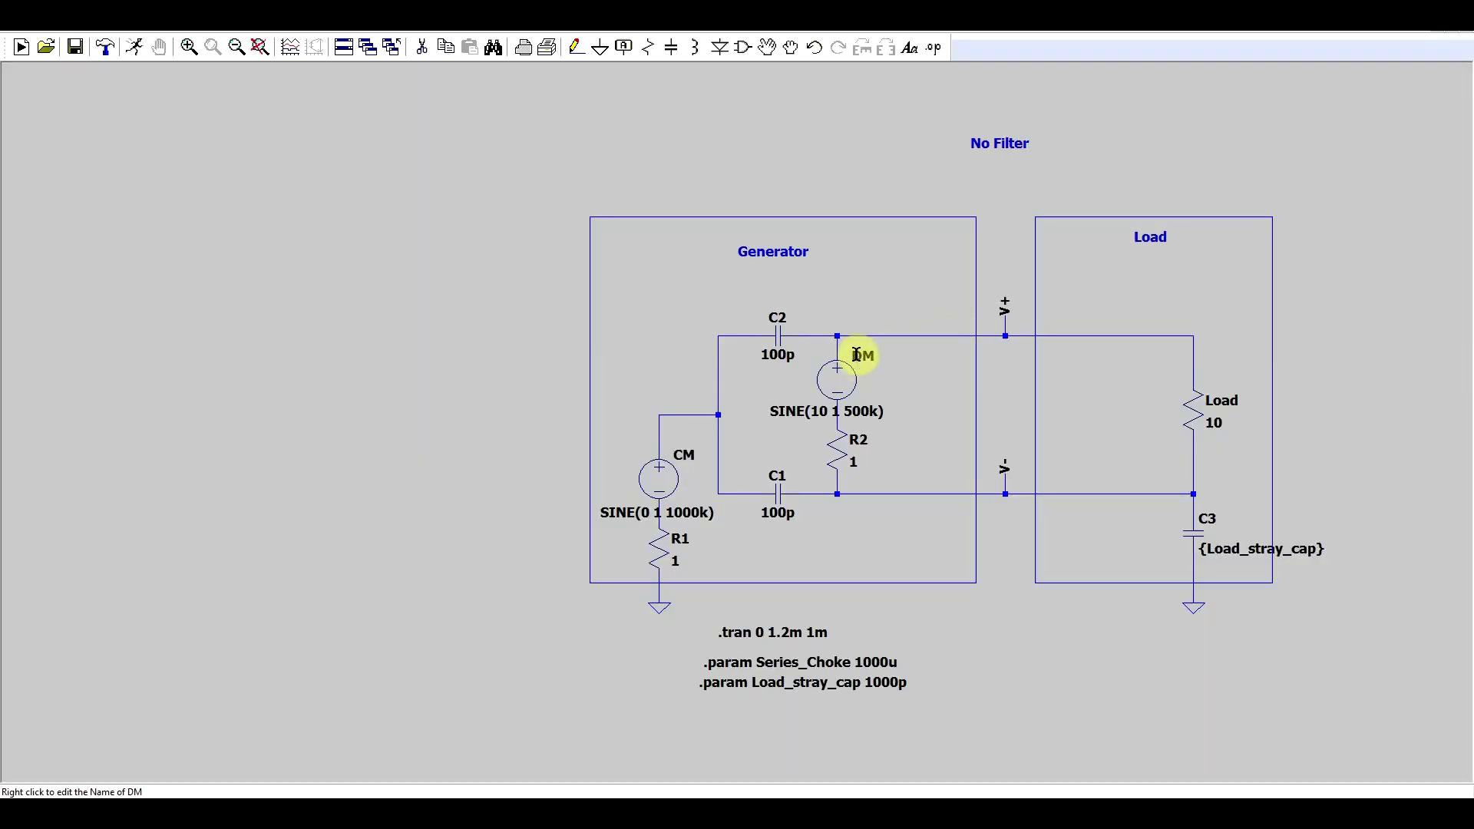
mouse_move(1000, 332)
mouse_move(1007, 485)
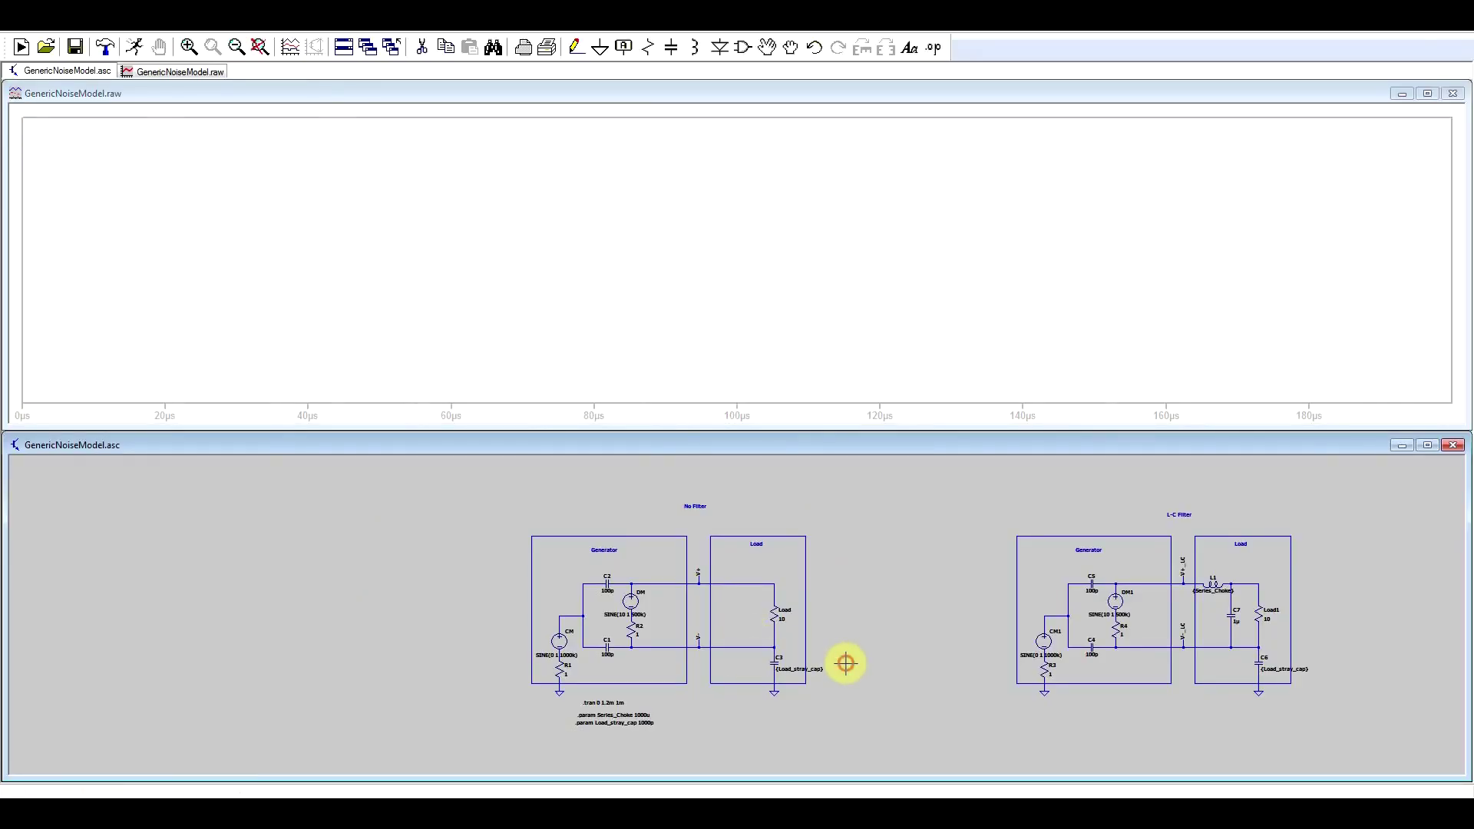
scroll(844, 664, up, 2)
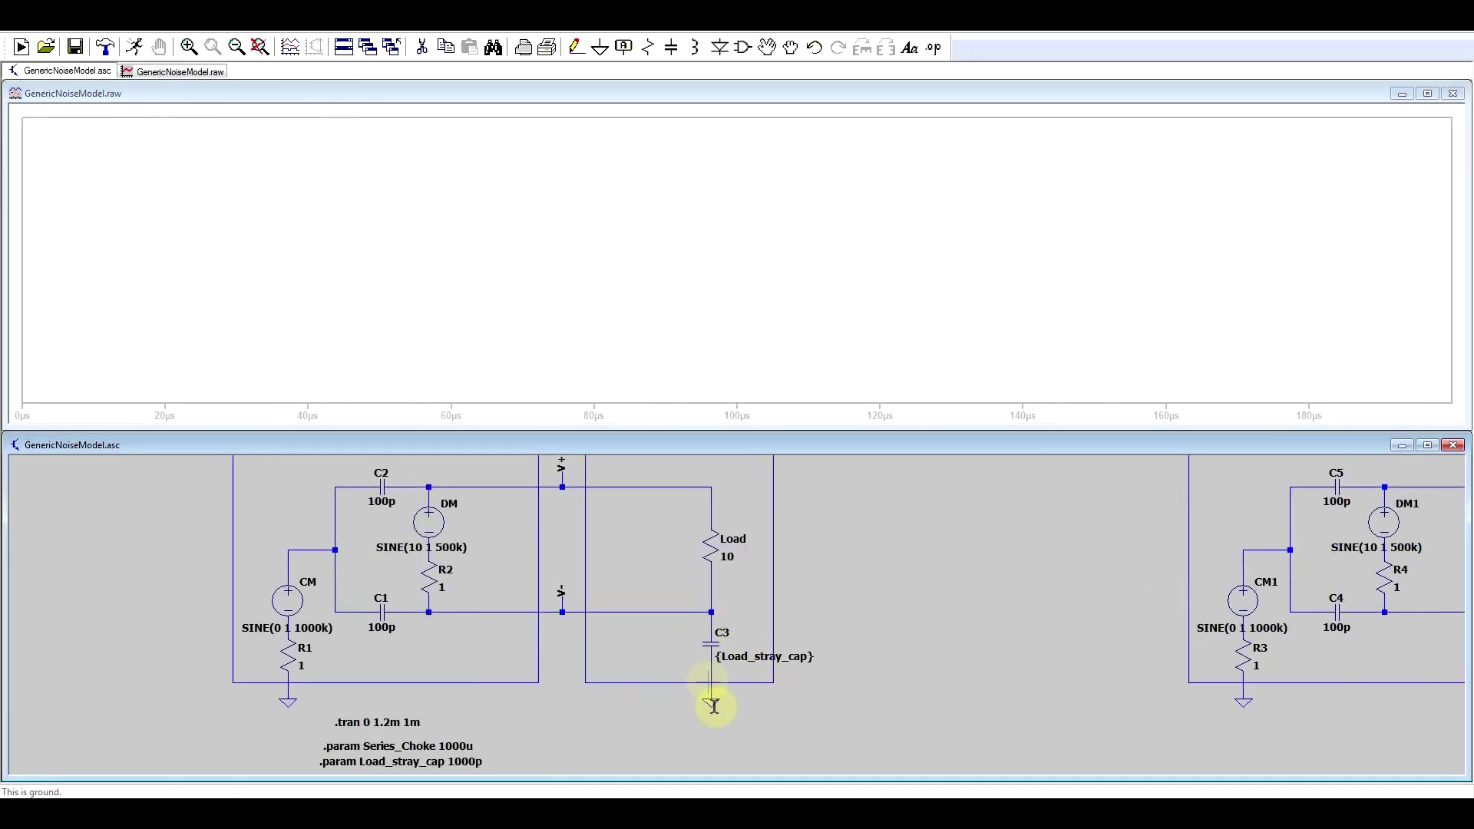
Plot the unfiltered V(V-) and V(V+) voltages and compute their FFT spectrum
click(654, 611)
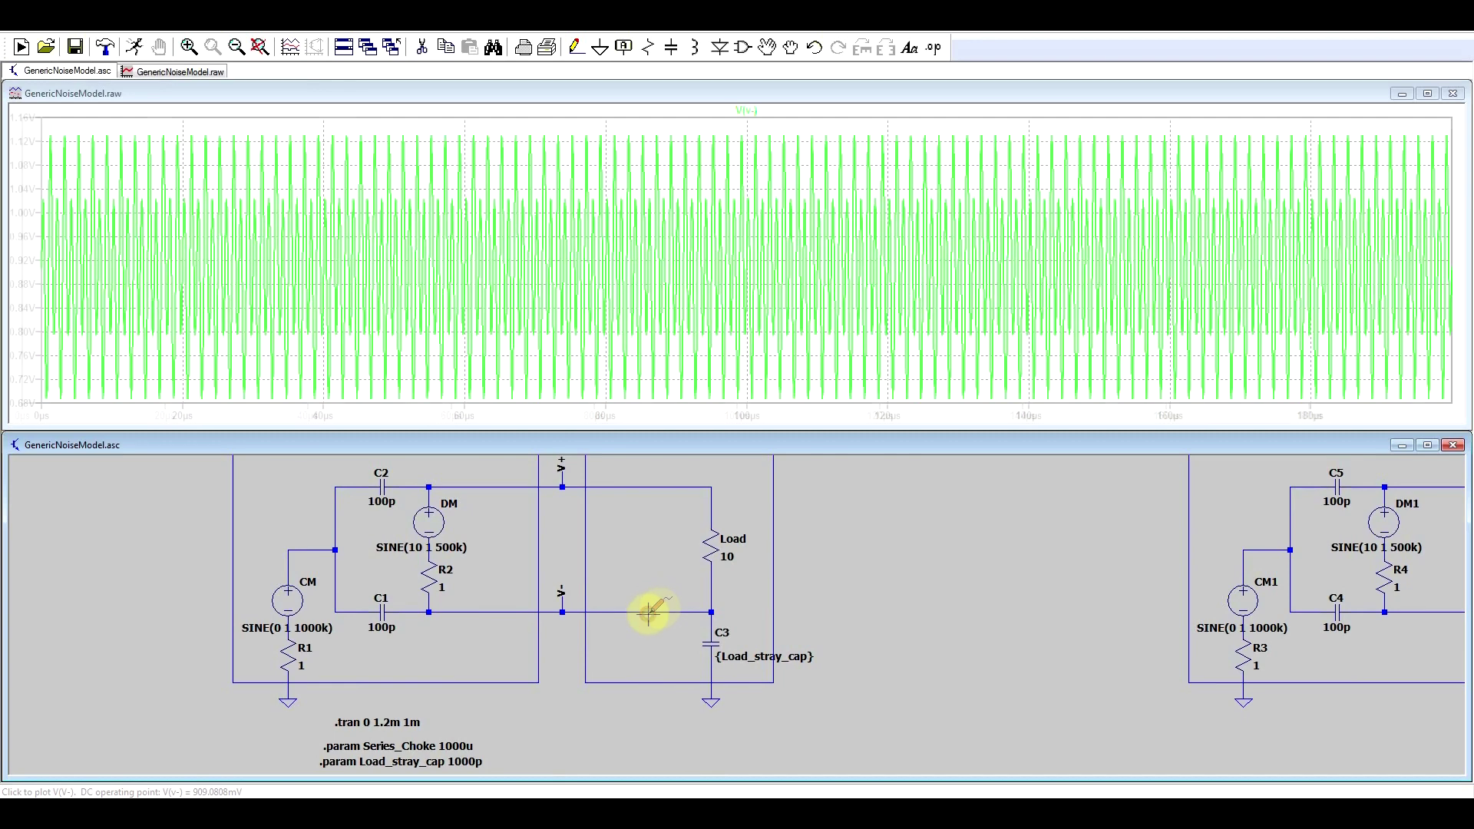
click(659, 487)
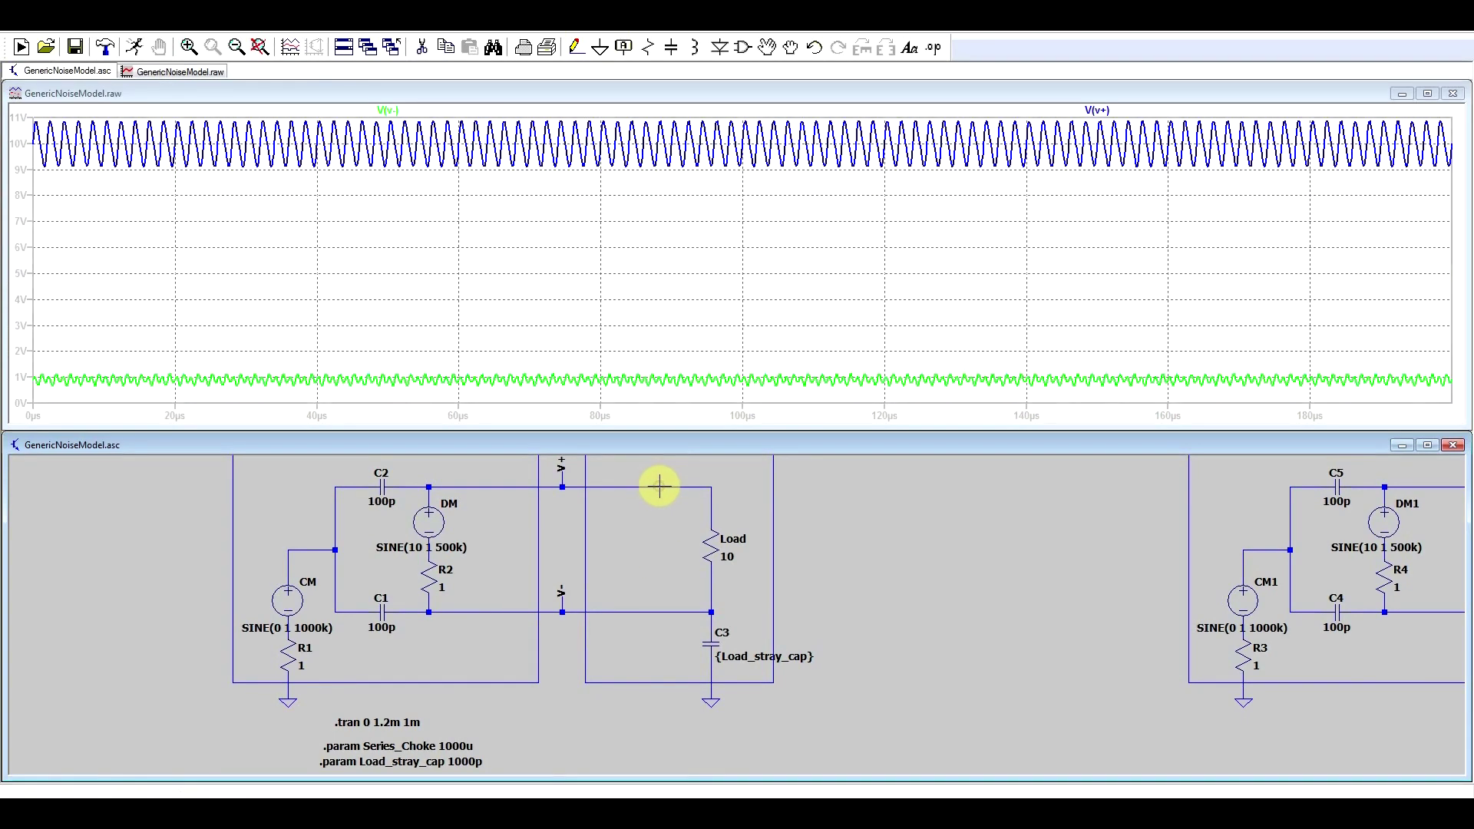
right_click(600, 291)
mouse_move(656, 342)
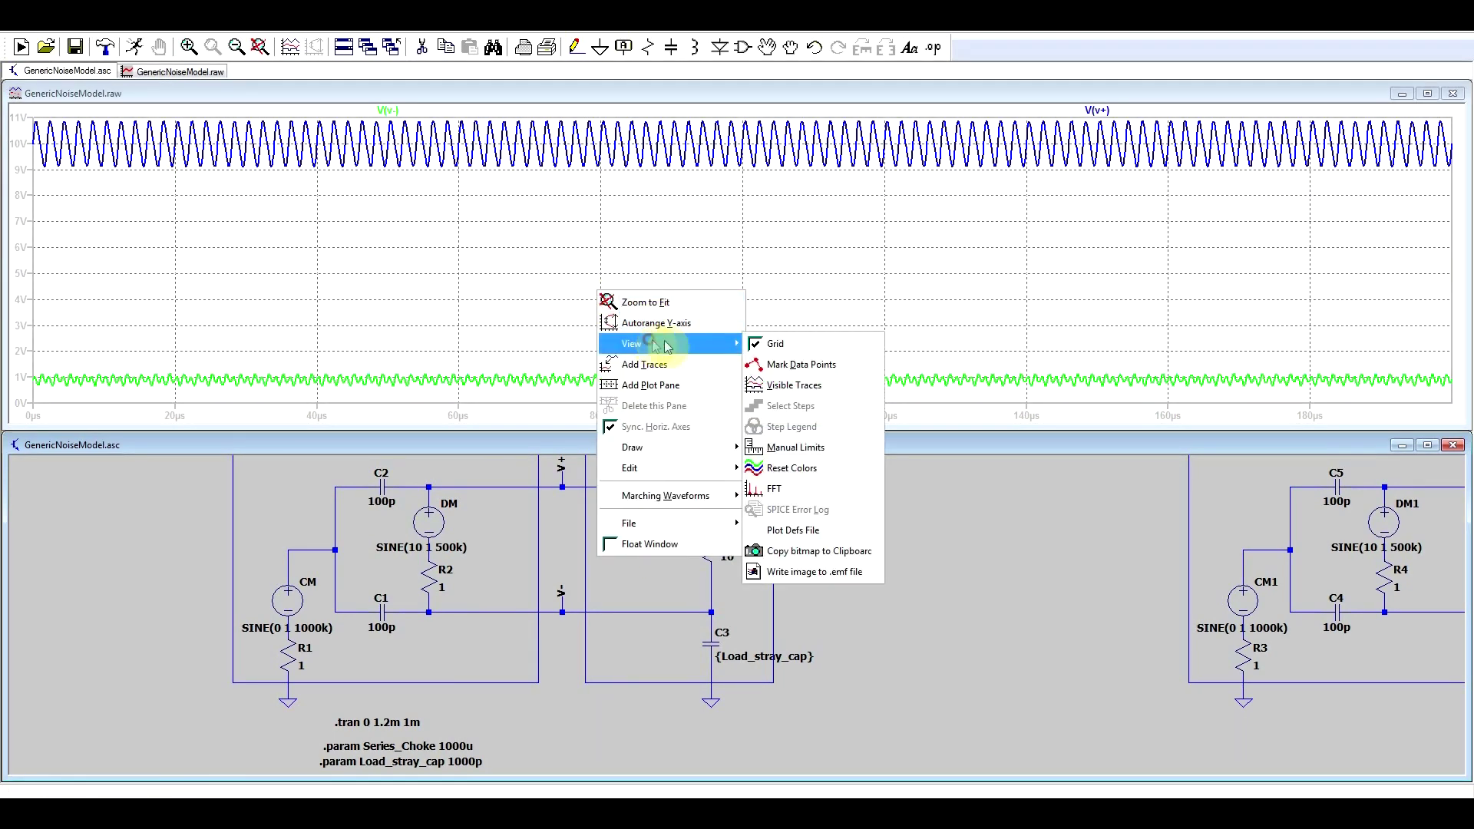
click(775, 489)
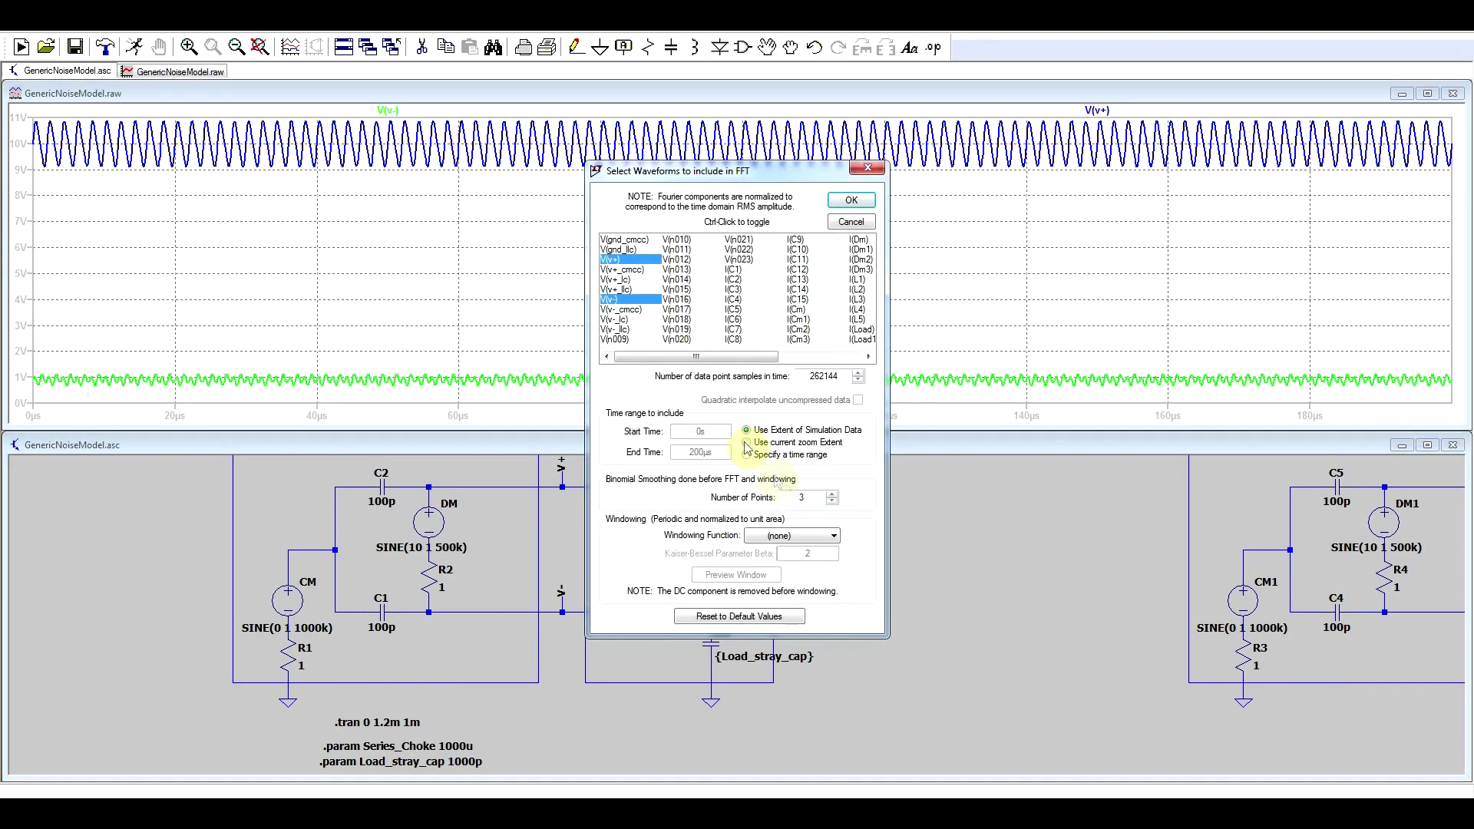
click(859, 200)
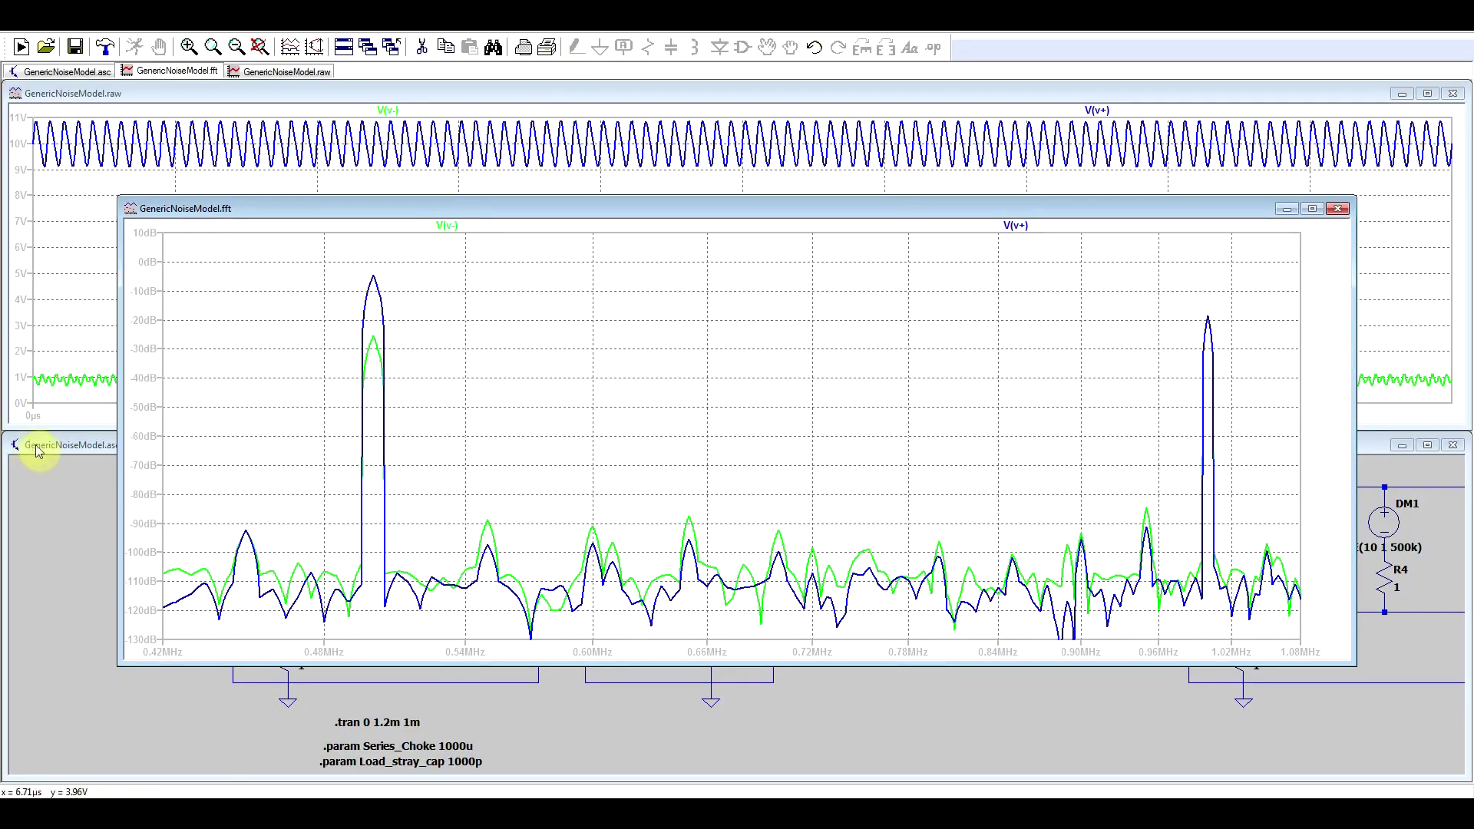
Compare the schematic with the spectrum, then plot the differential voltage V(V+,V-)
click(37, 452)
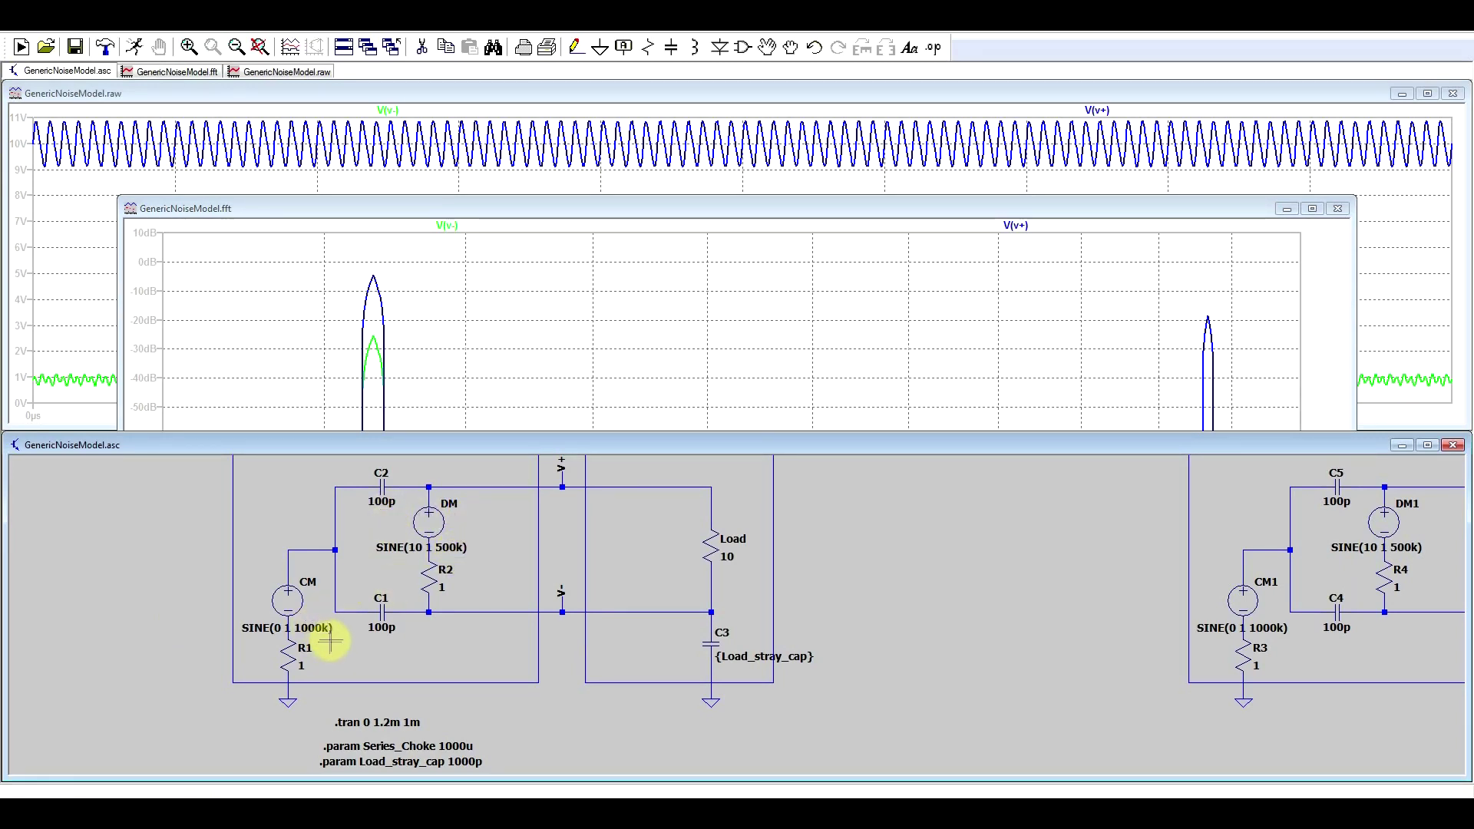
click(637, 210)
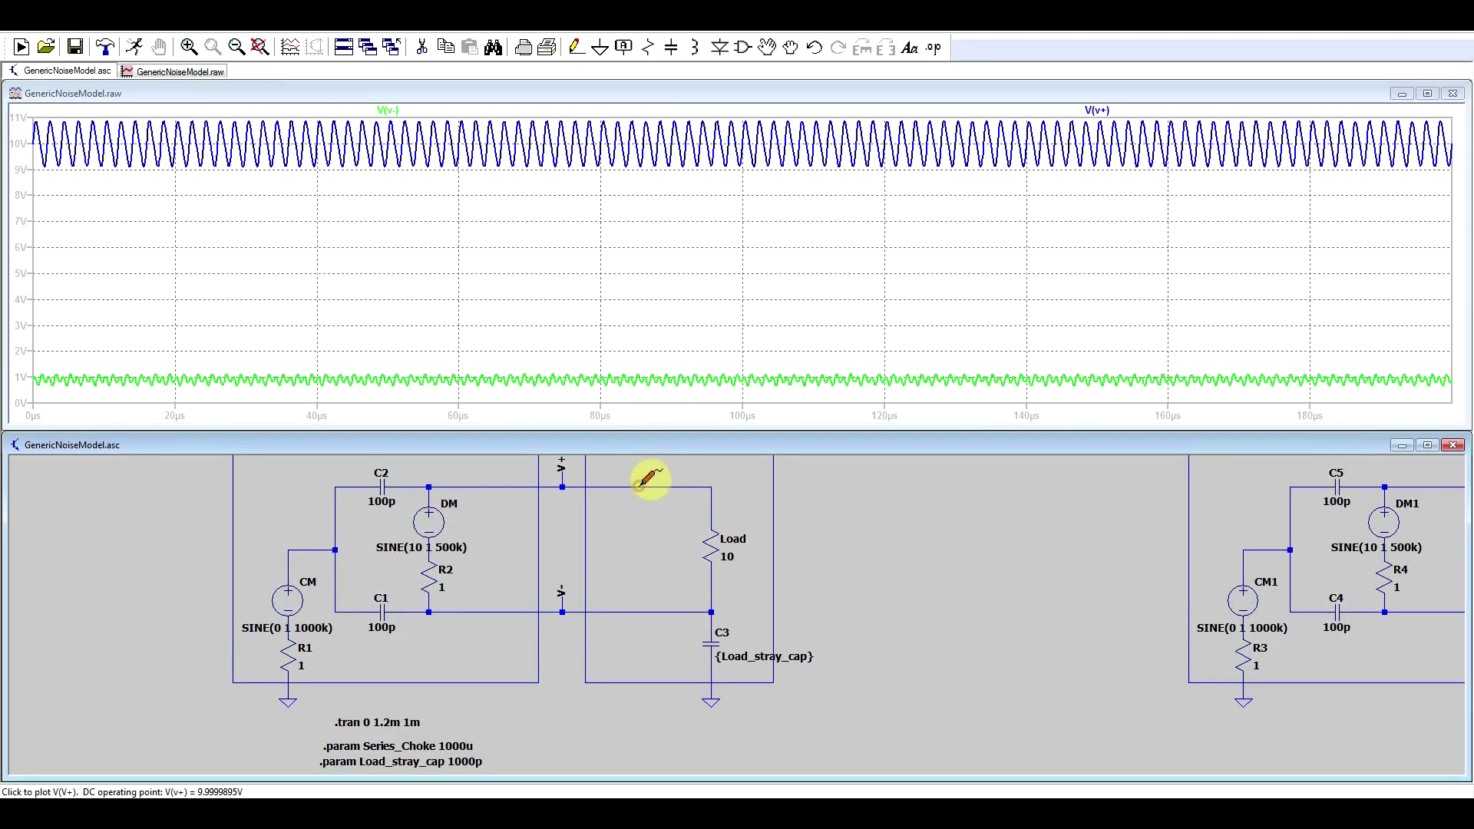
mouse_move(638, 486)
mouse_down()
mouse_move(648, 568)
mouse_move(627, 611)
mouse_up()
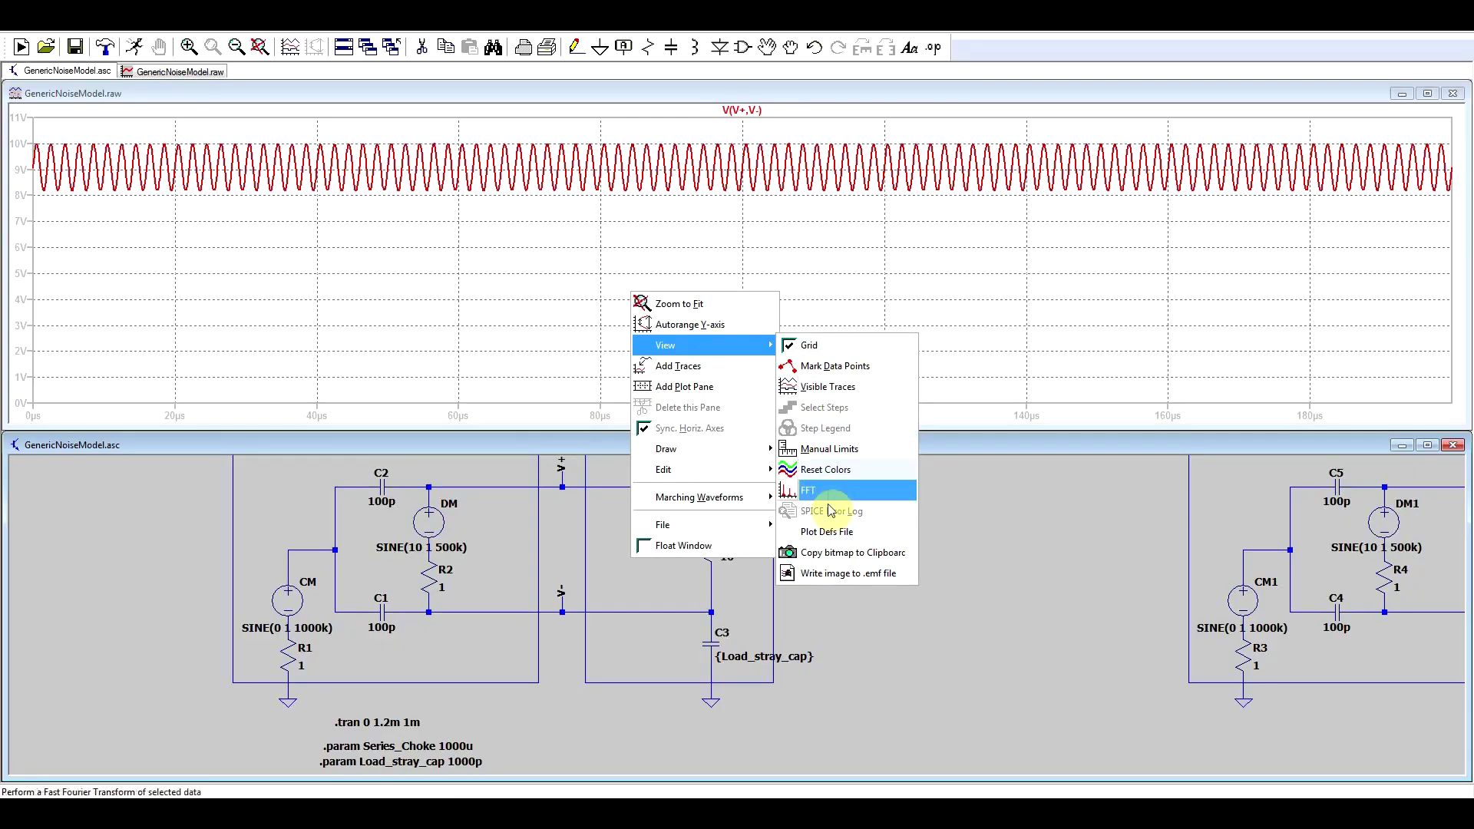
Compute the FFT of the differential voltage, confirming the expression V(v+,v-)
click(823, 491)
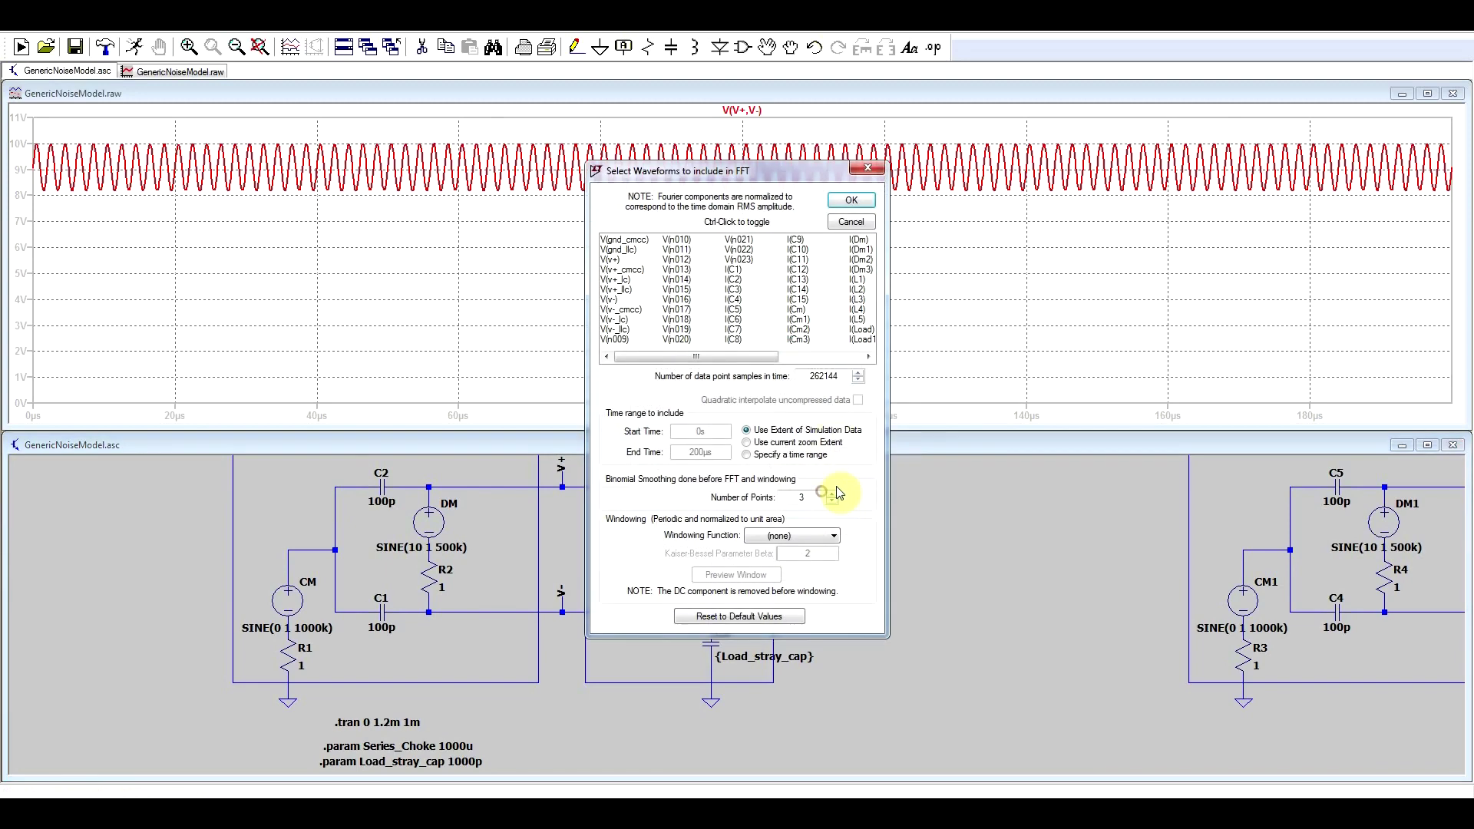
click(852, 200)
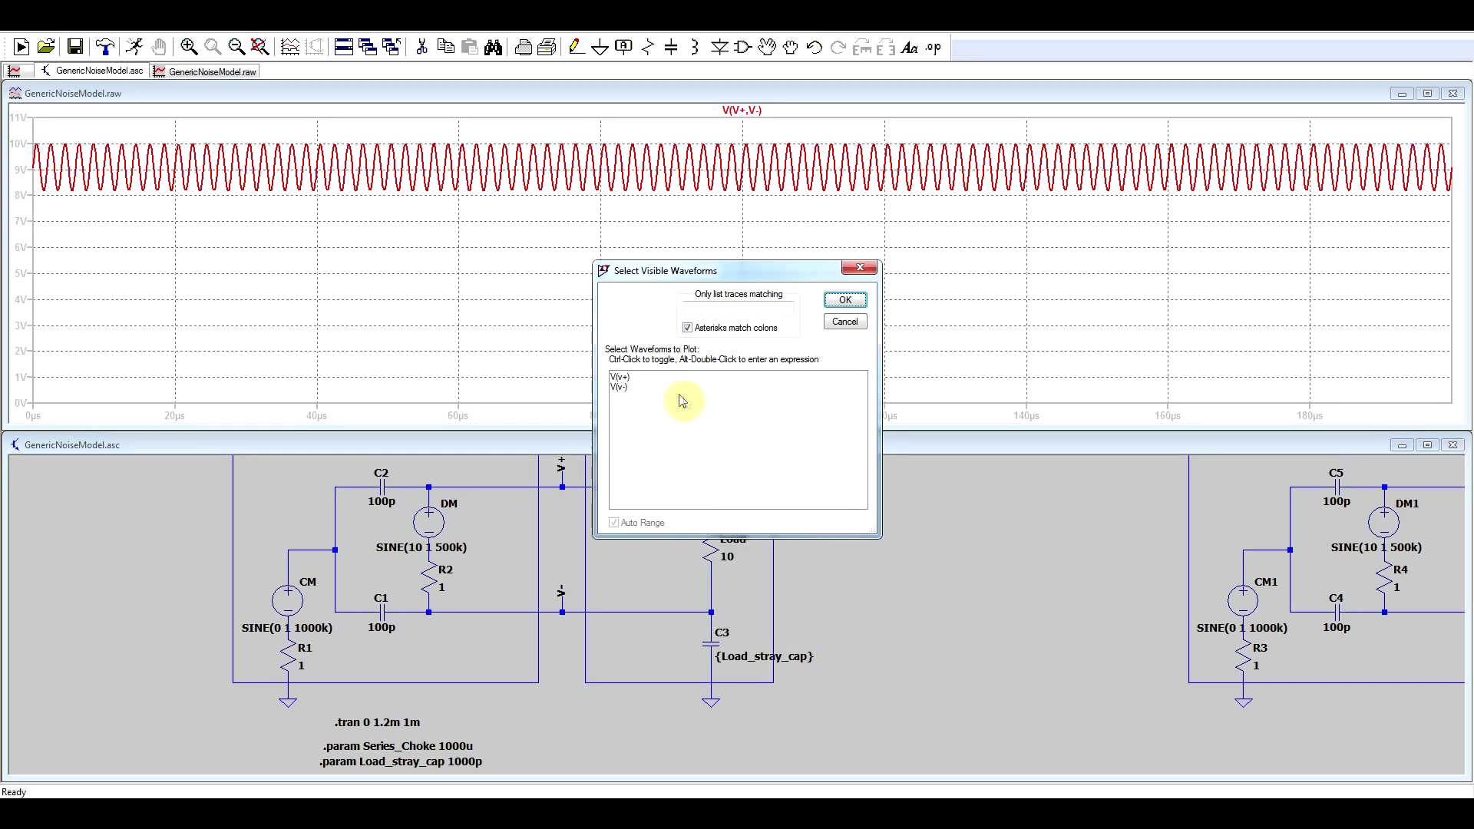
alt+double_click(640, 392)
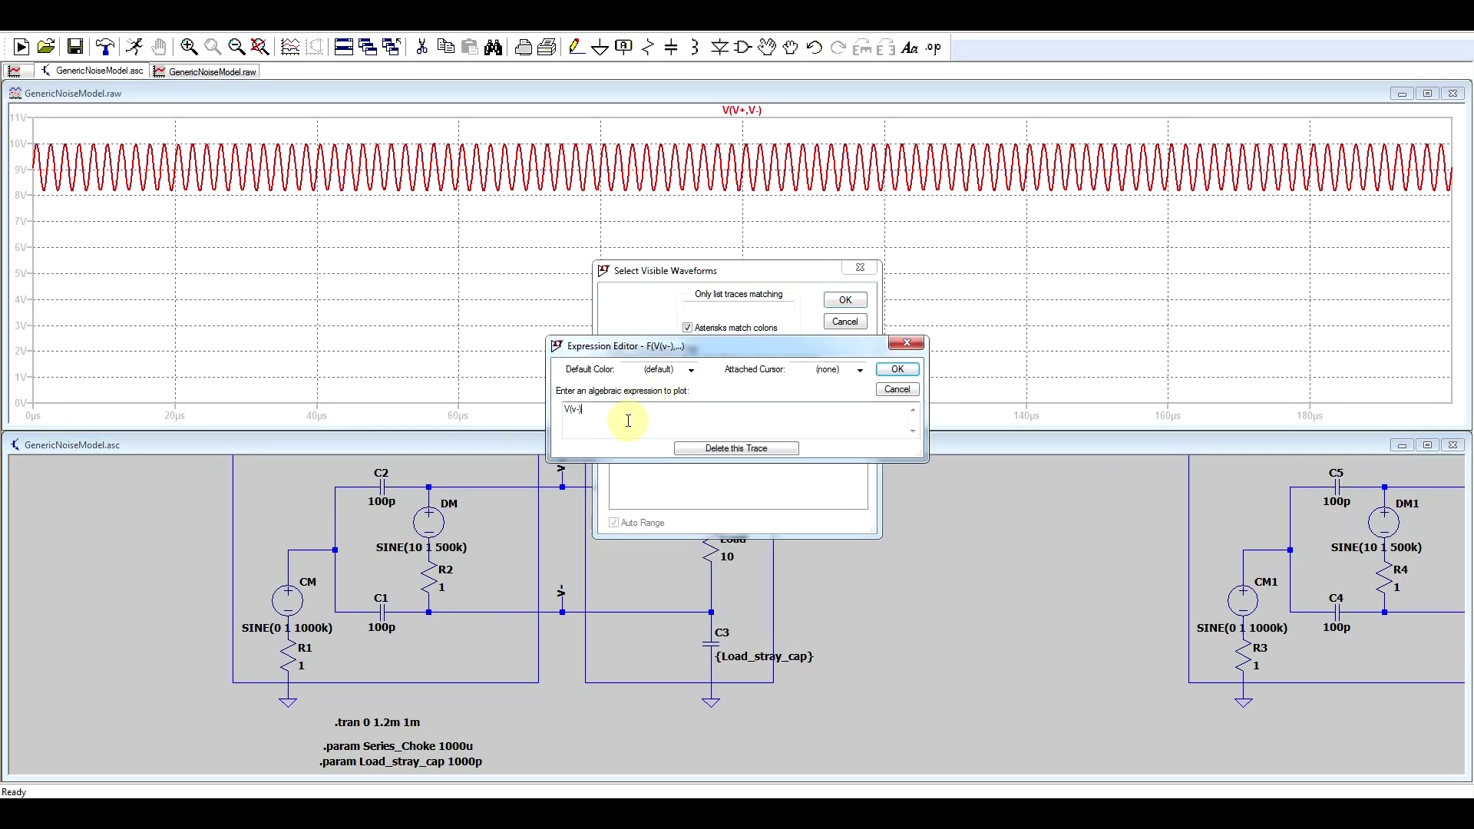
key(Return)
key(Return)
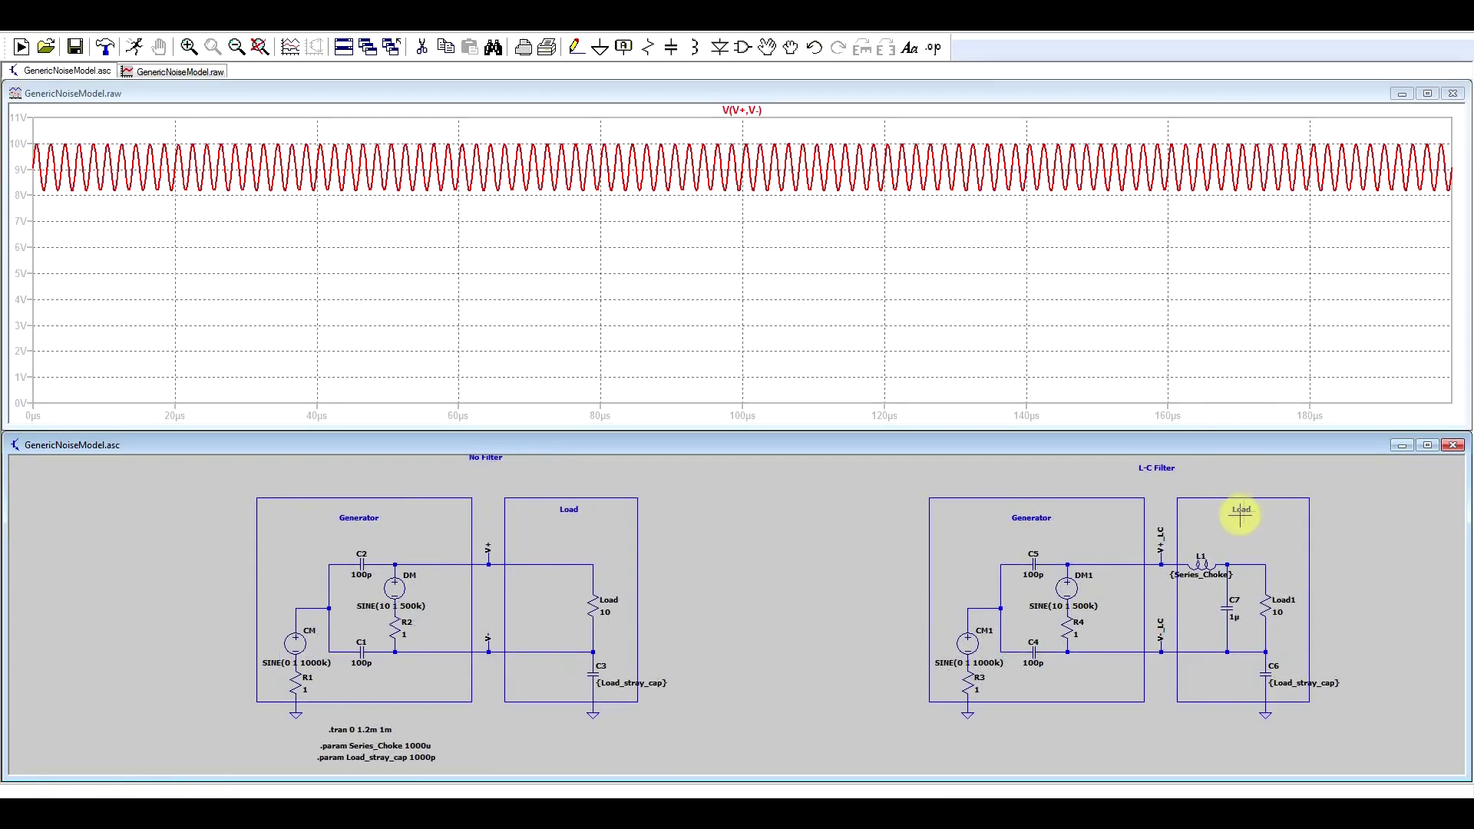
Add the L-C filter's load-side node V(n011) to the plot and start its FFT
scroll(1228, 563, up, 2)
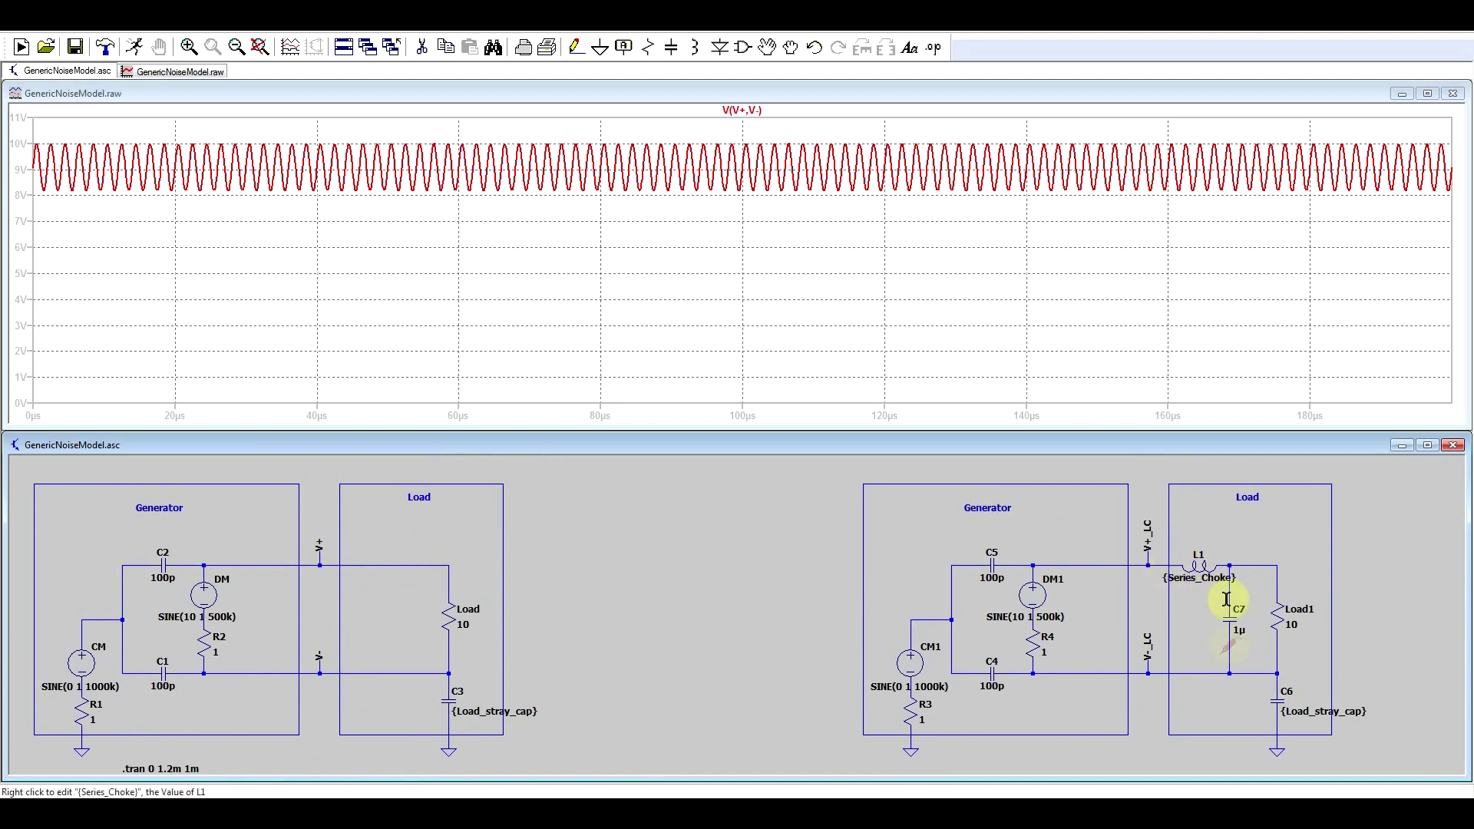
scroll(1220, 603, down, 2)
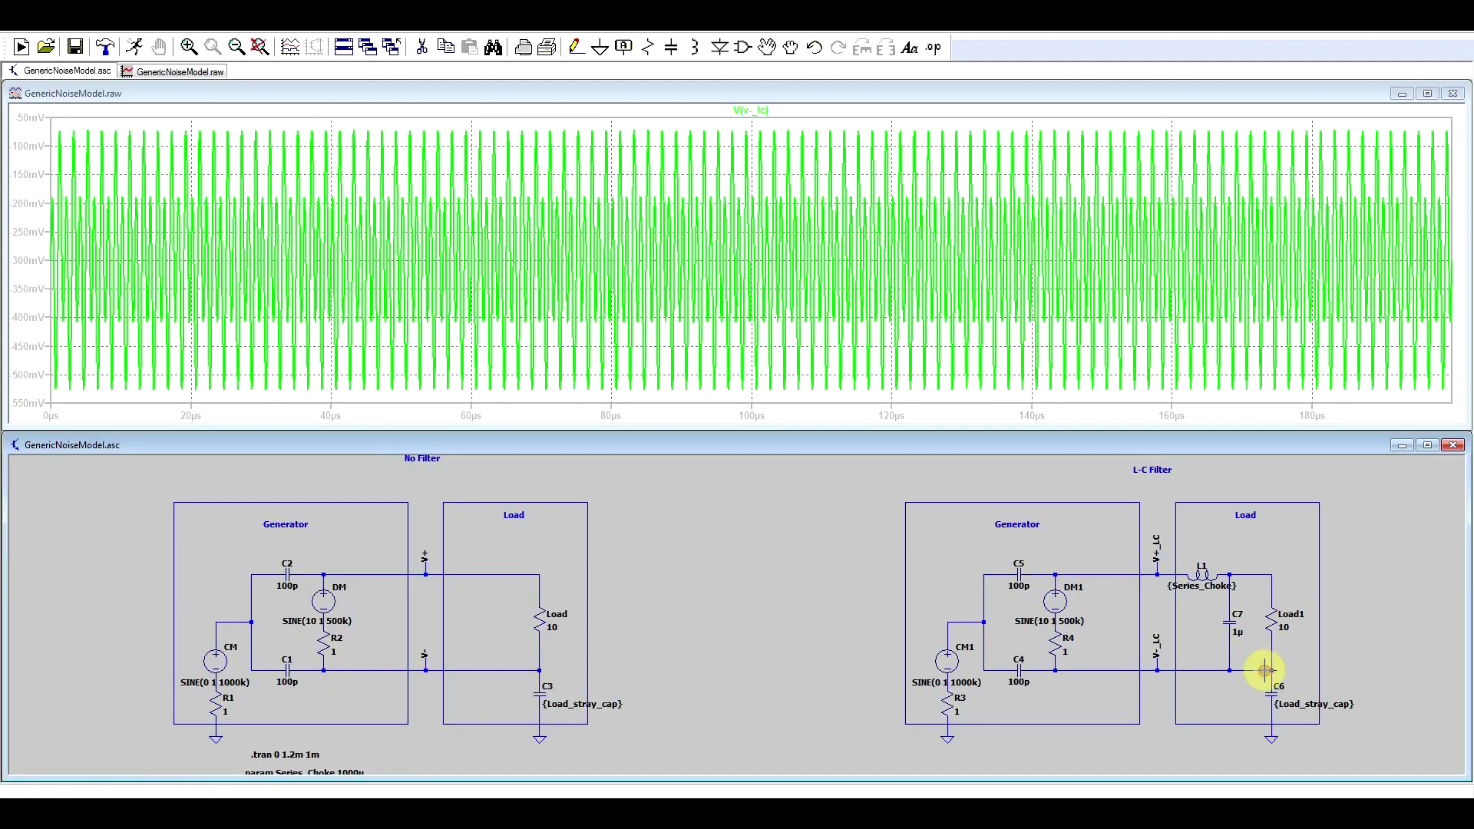
click(1255, 565)
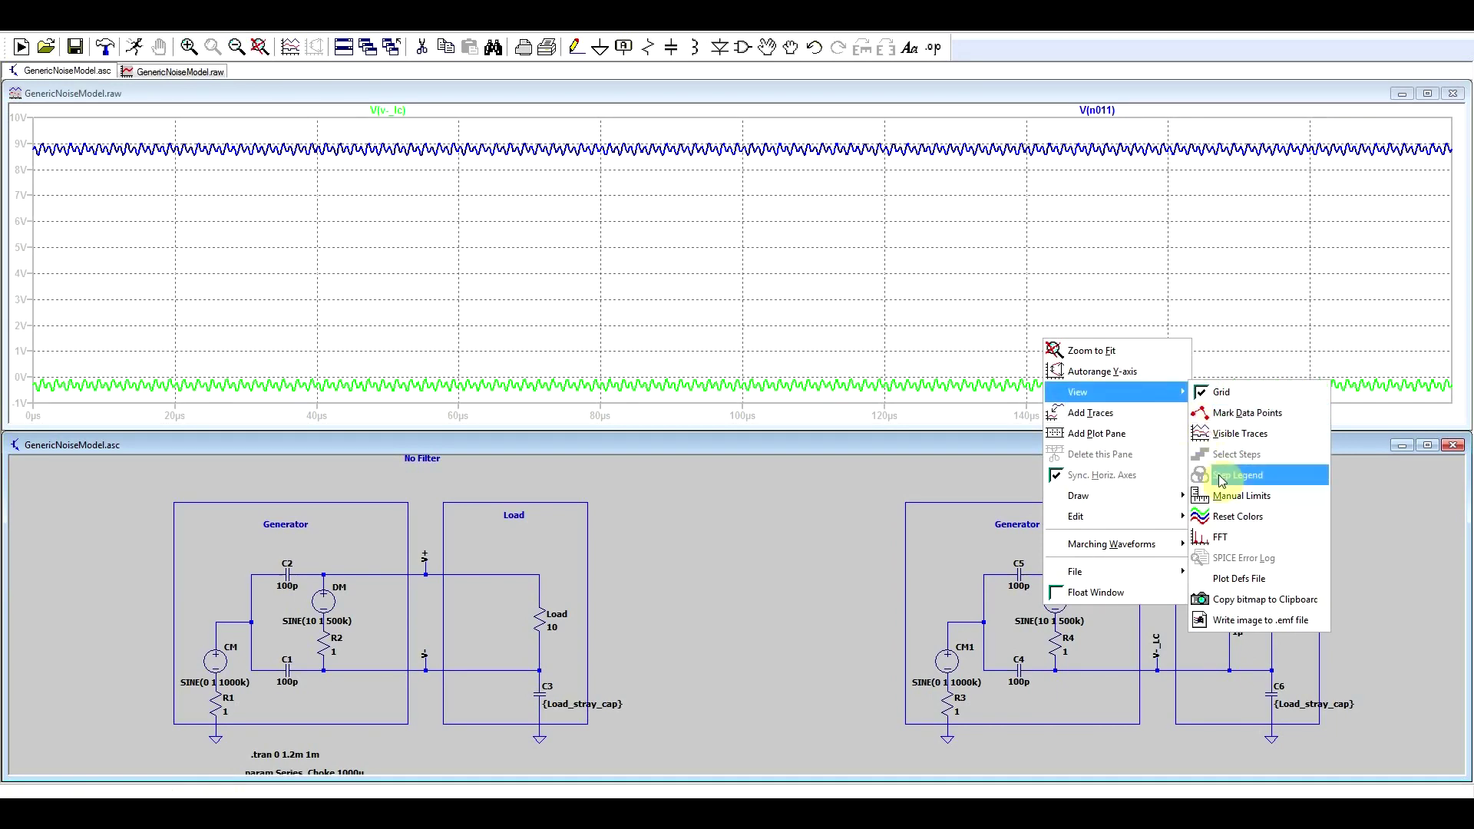
click(1223, 536)
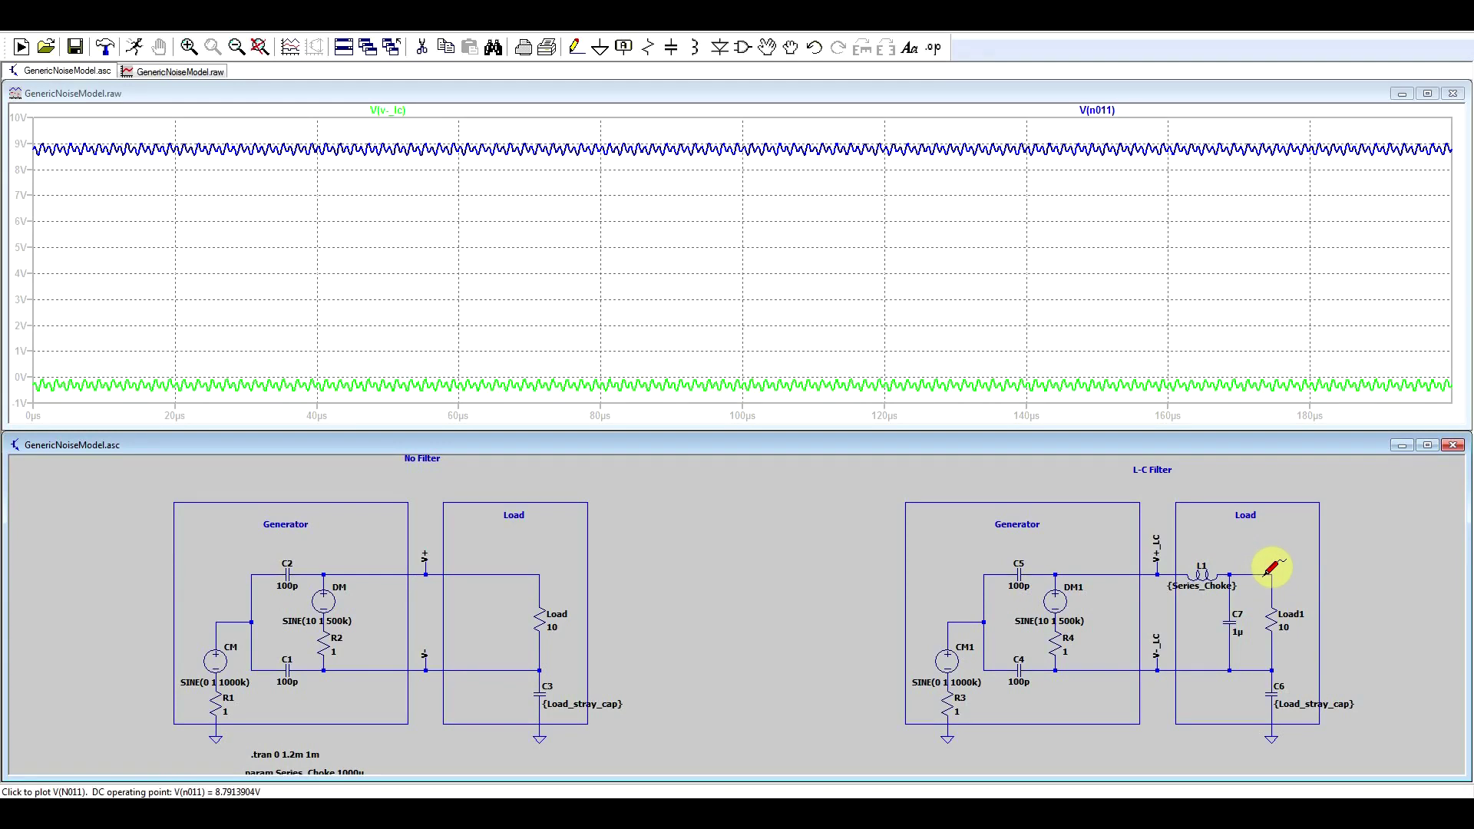
Plot V(N011,V-_LC), remove the old V(v-_lc) trace, and add unfiltered V(V+,V-) for comparison
drag(1267, 664, 1267, 665)
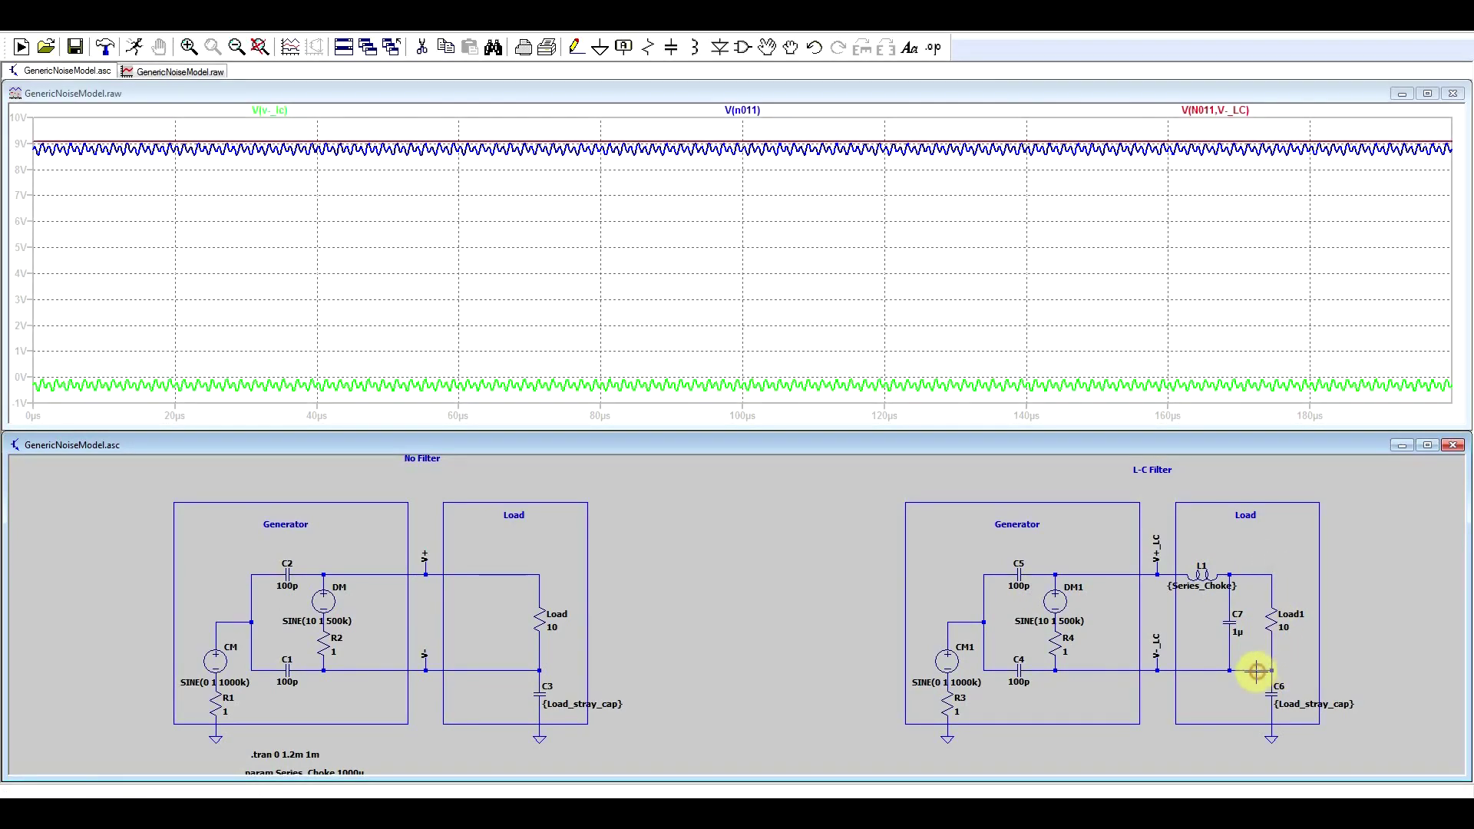
right_click(386, 110)
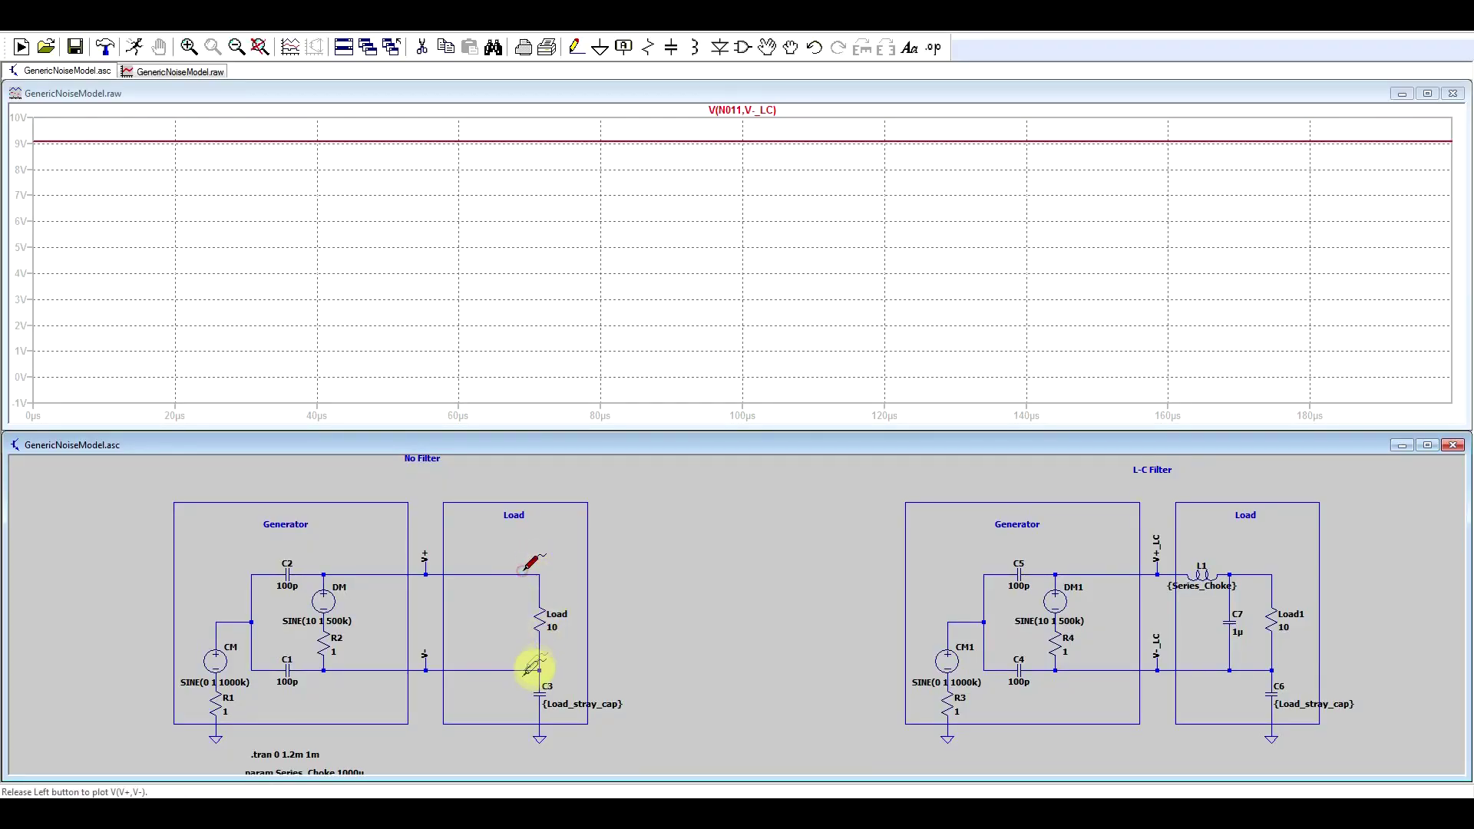
drag(522, 669, 519, 670)
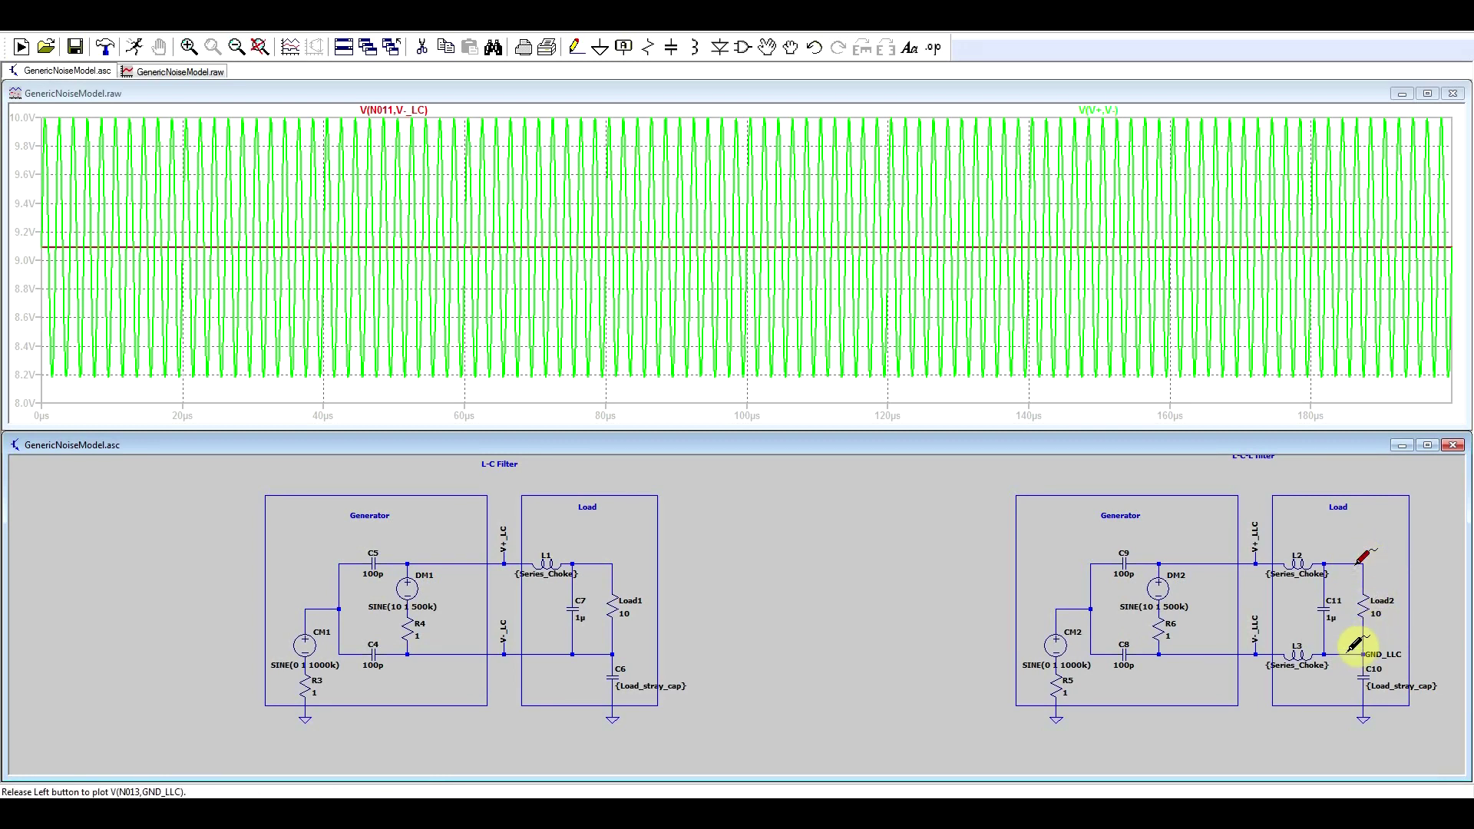
Probe from N013 to GND_LLC and add the GND_LLC node voltage to the plot
drag(1347, 651, 1346, 654)
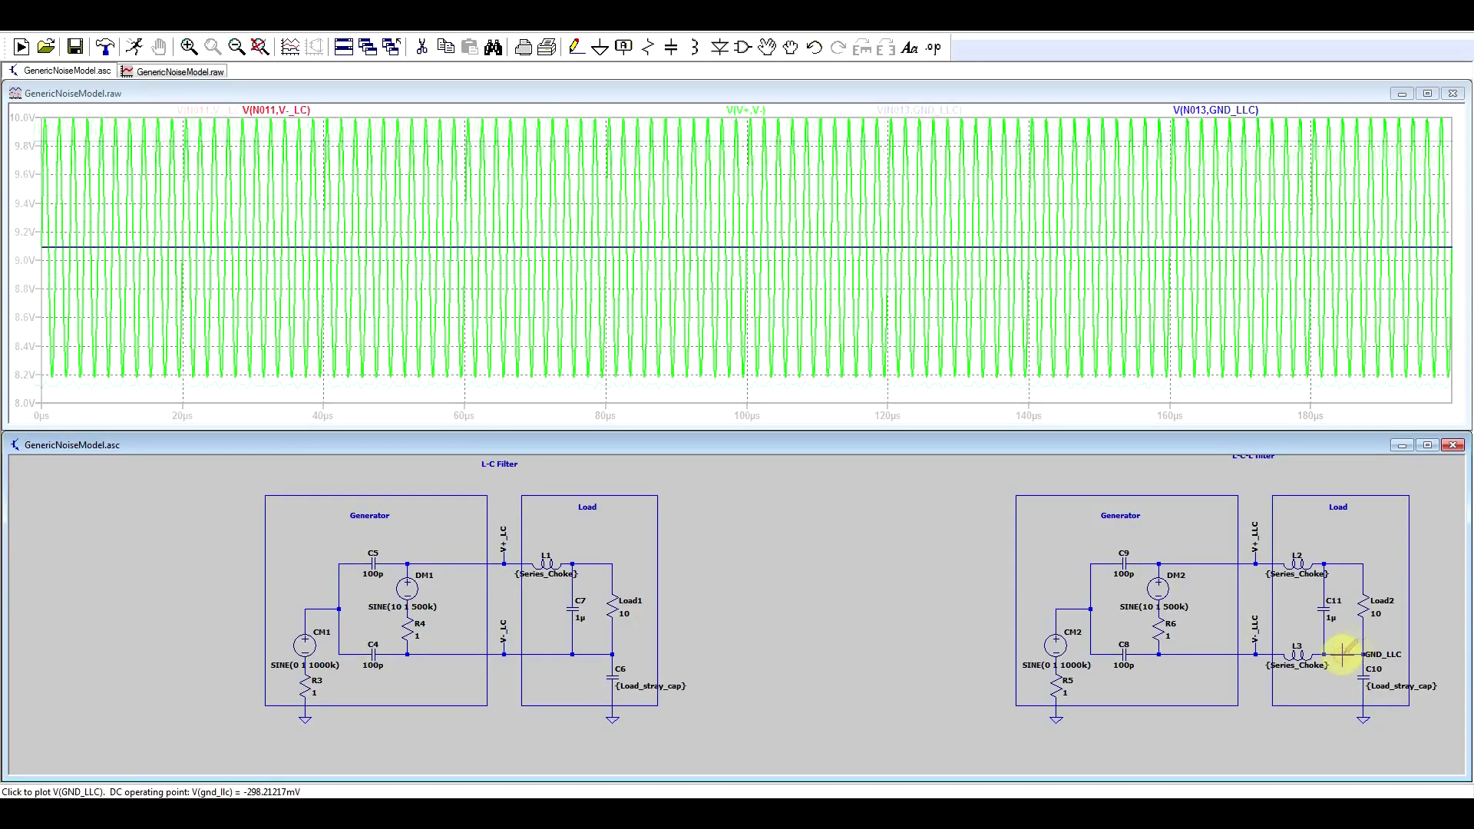
click(1343, 652)
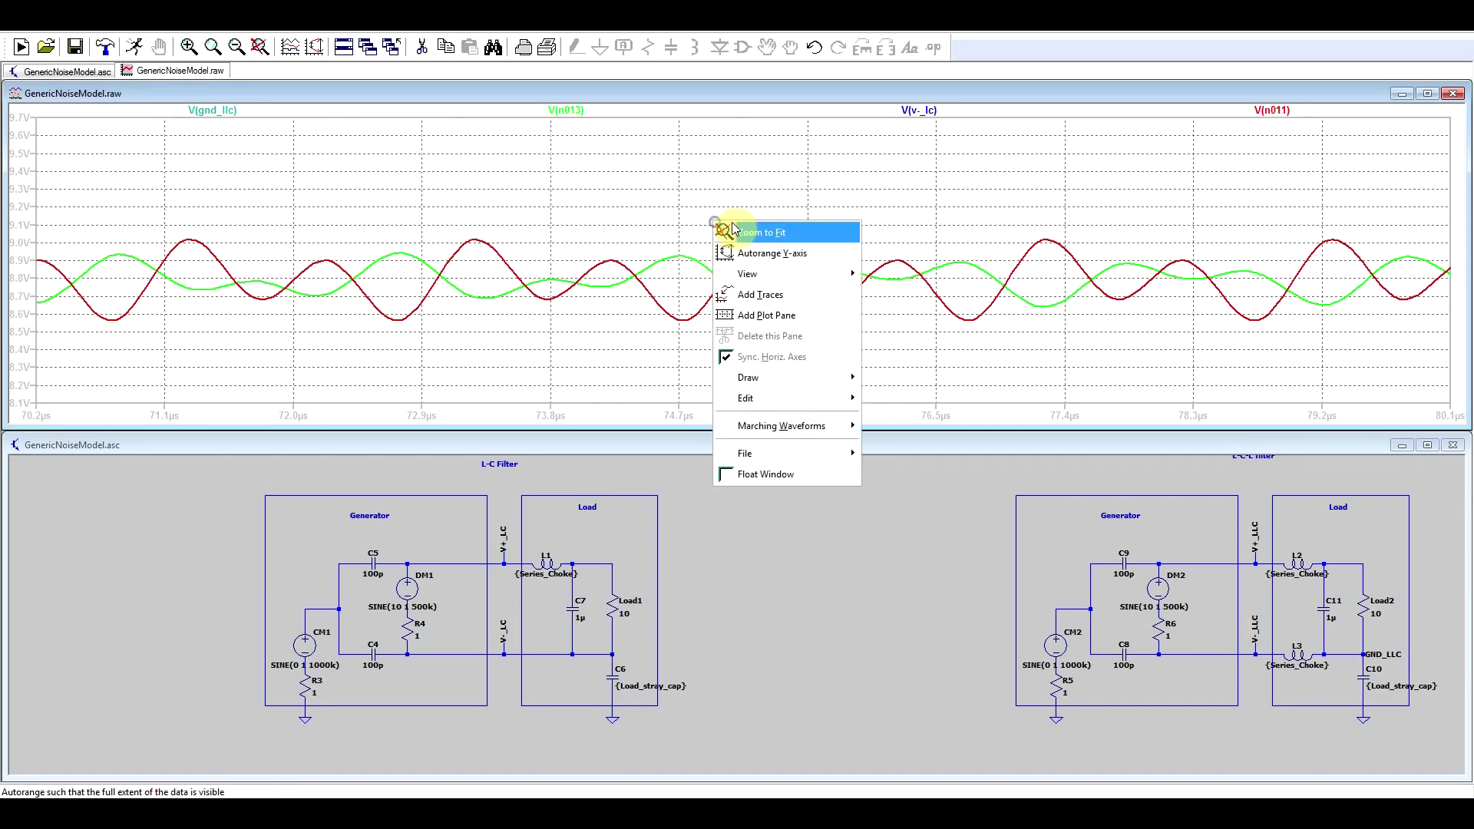
Fit the plot to the full time range and reopen the waveform options for the FFT
click(743, 227)
right_click(751, 253)
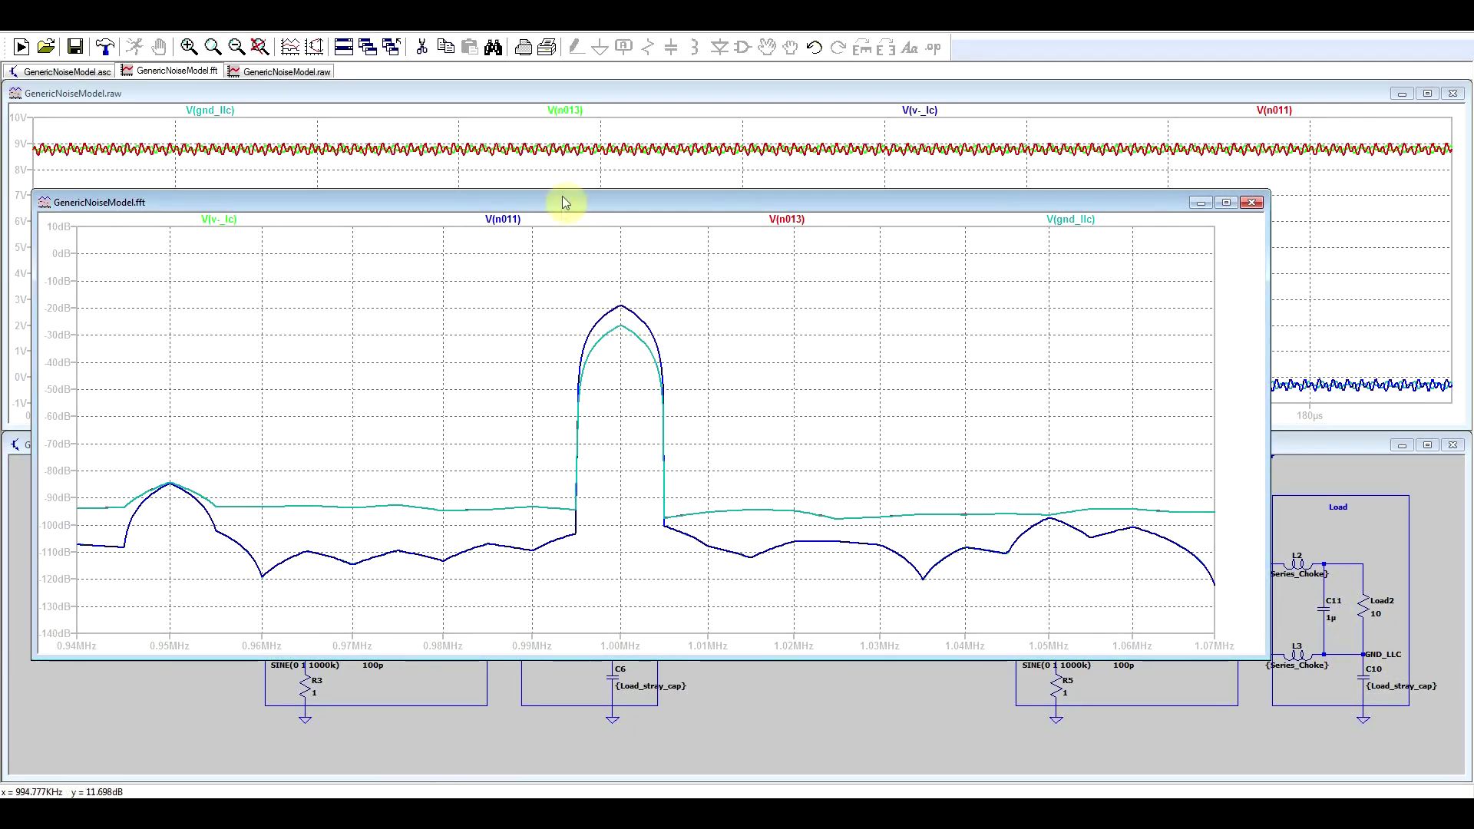
Move the FFT window aside and add the CMC-C filter's GND_CMCC node voltage to the plot
drag(564, 204, 1095, 188)
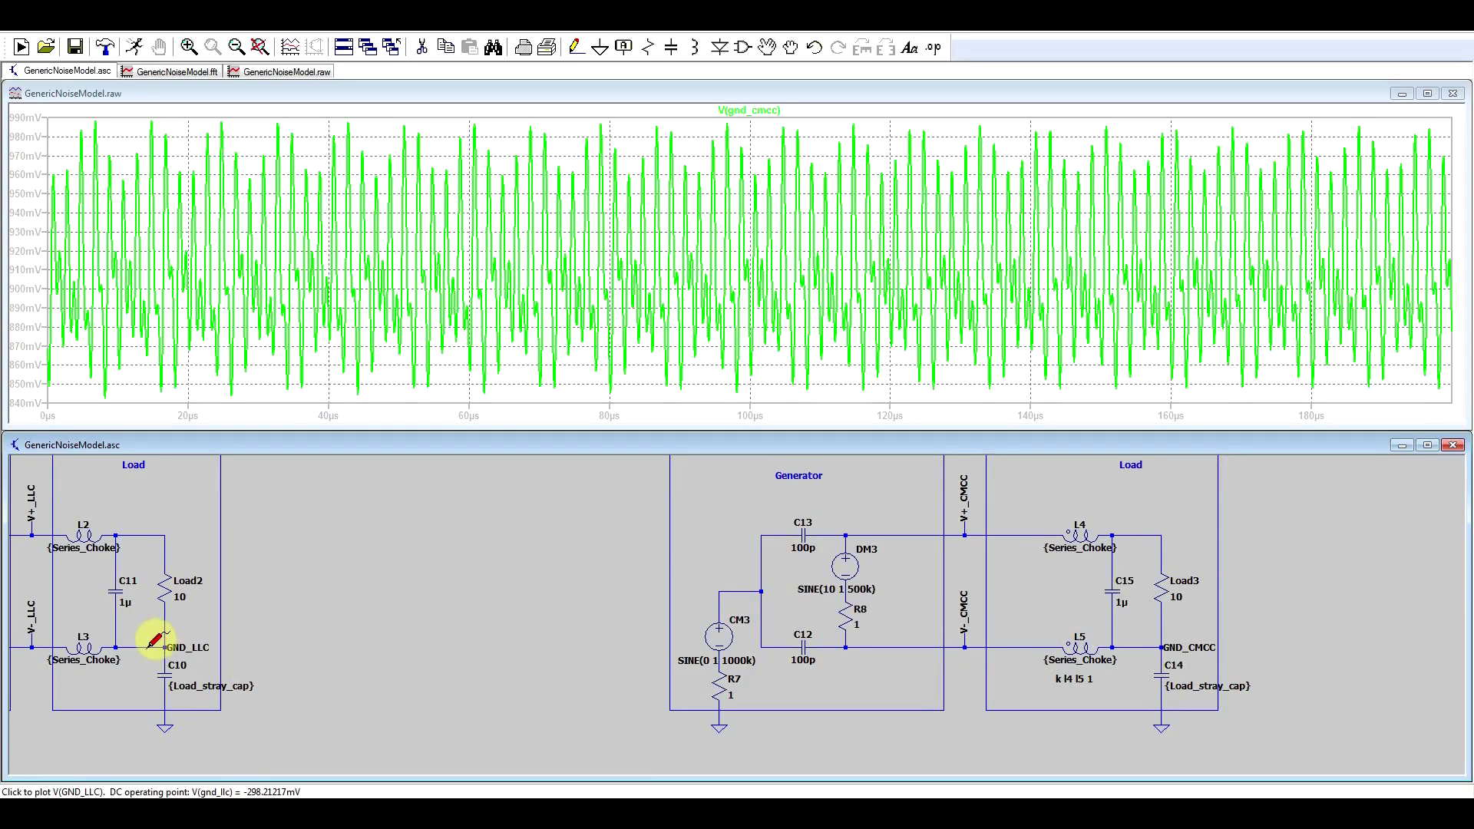
click(150, 646)
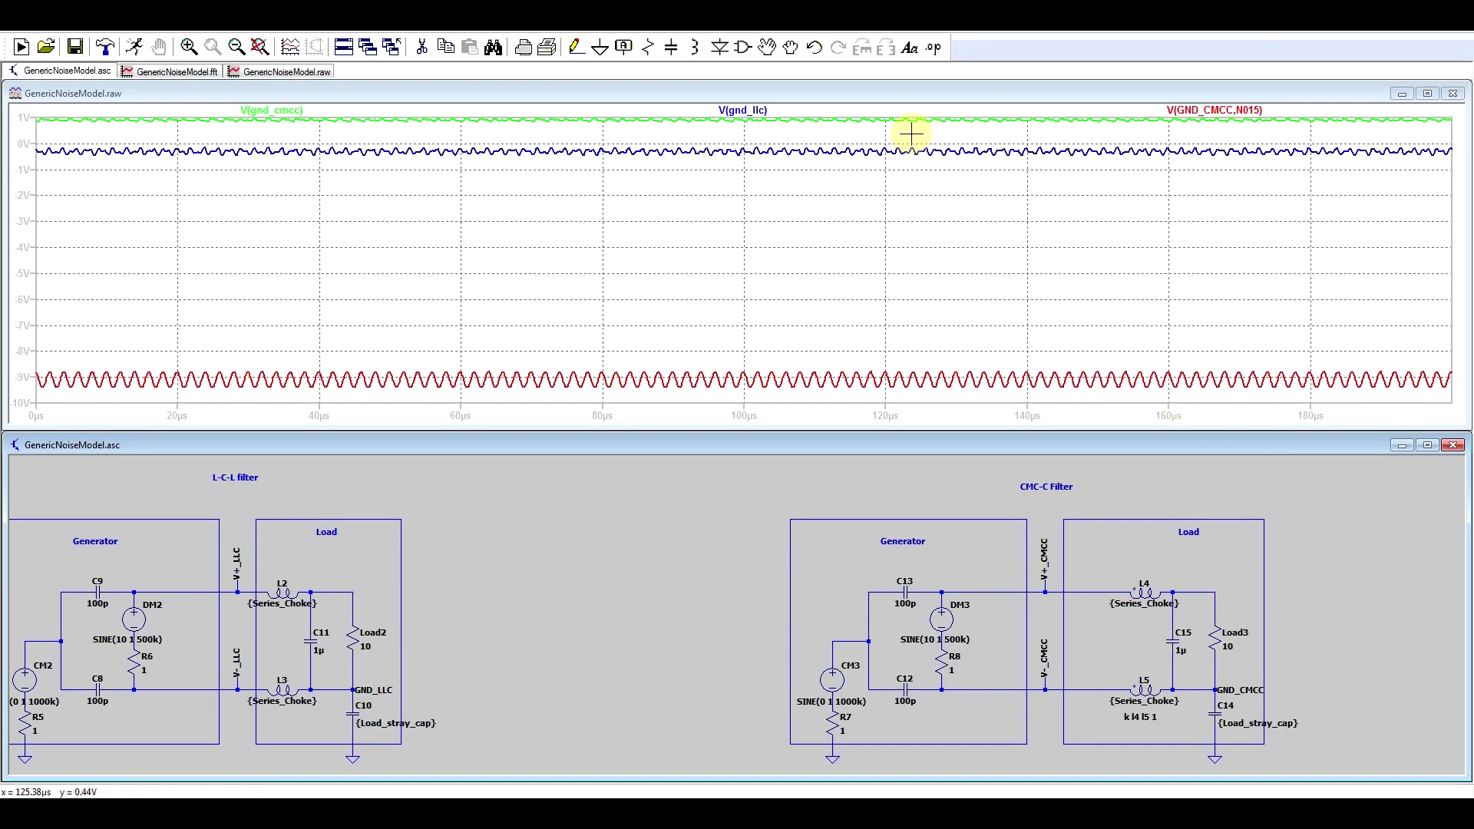
Delete the V(gnd_llc) and V(gnd_cmcc) traces, then plot V(N013,GND_LLC)
right_click(760, 112)
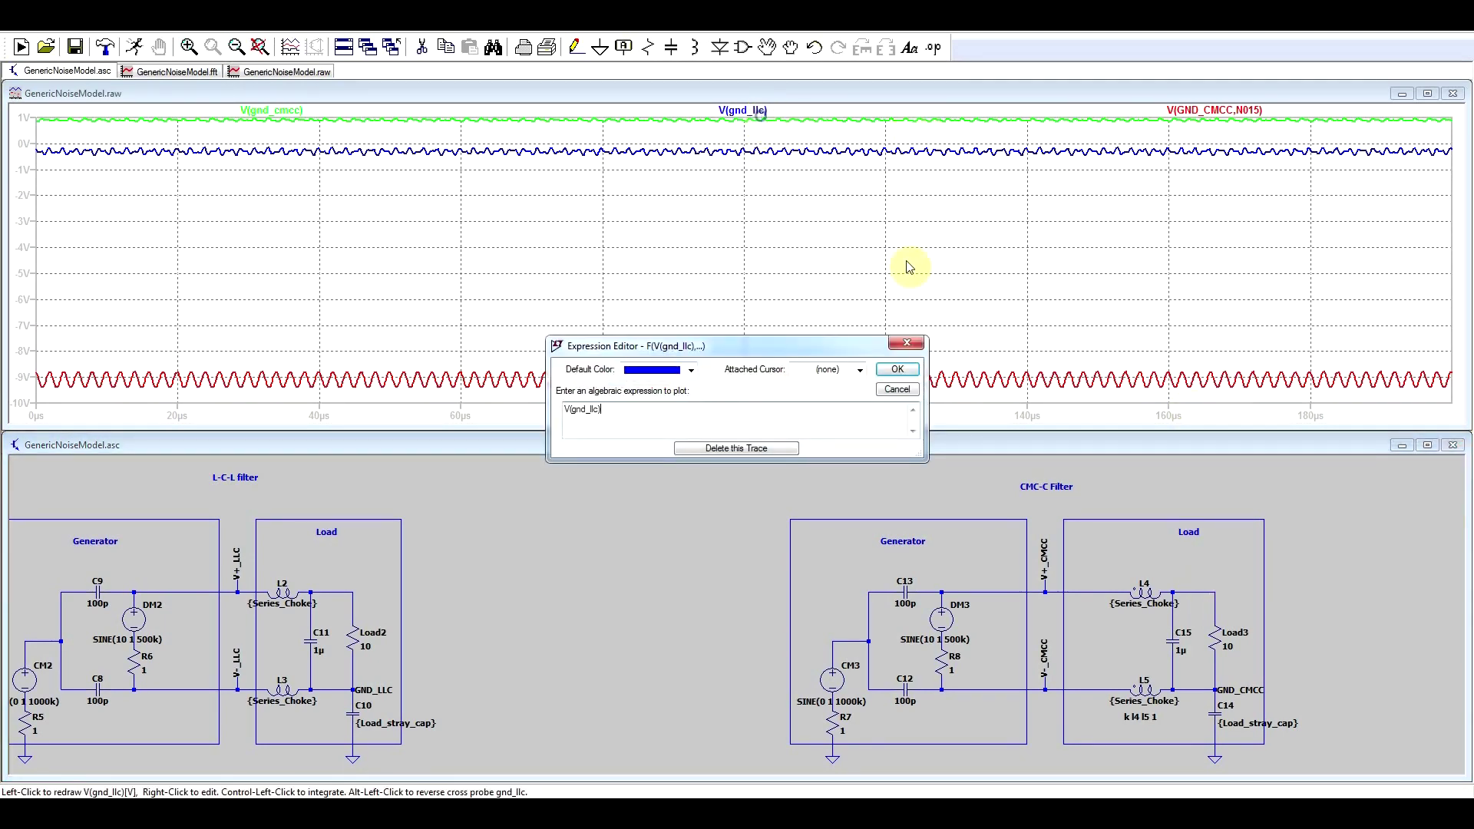
click(736, 447)
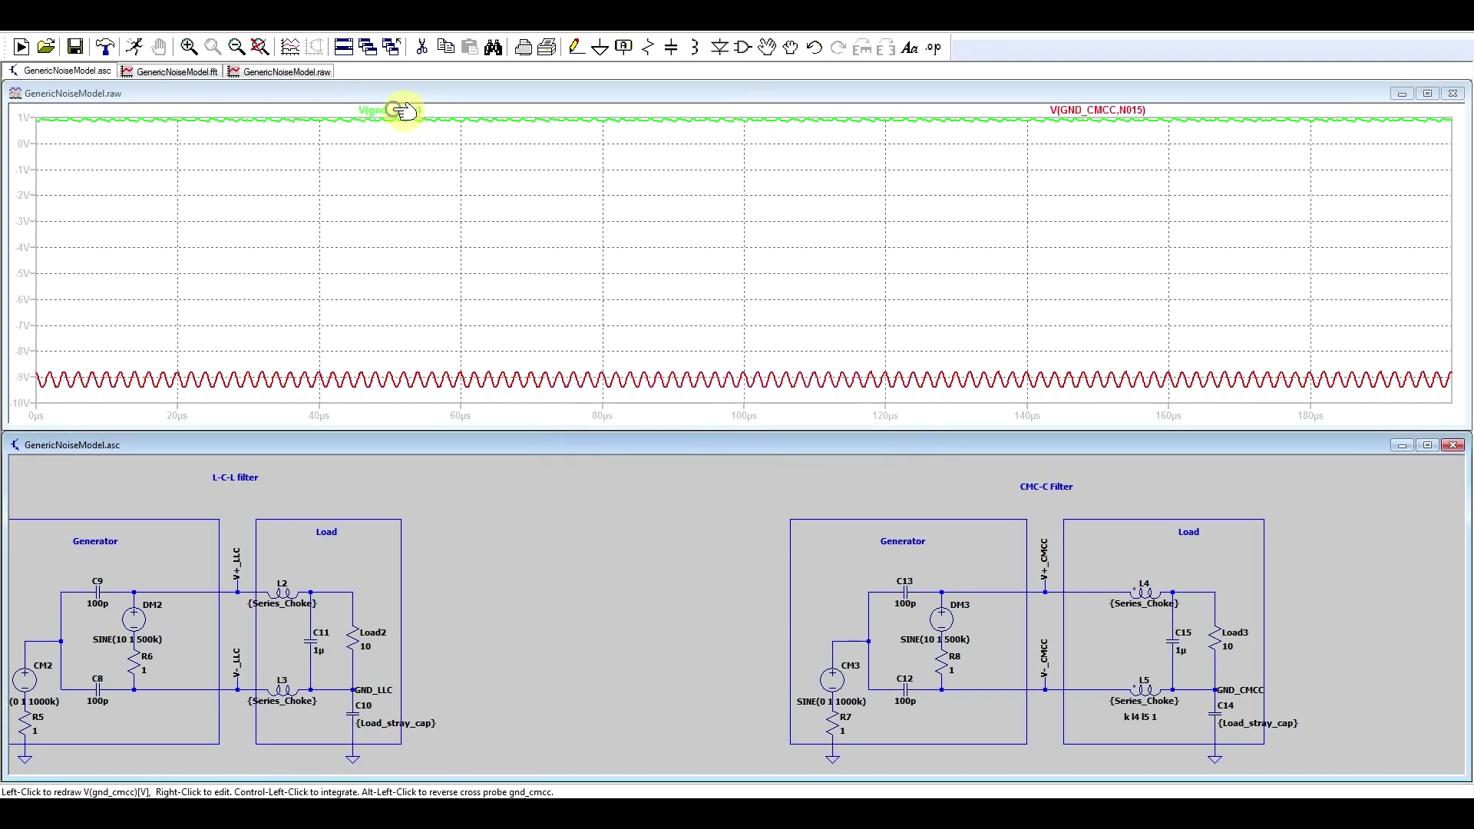
right_click(389, 110)
click(702, 448)
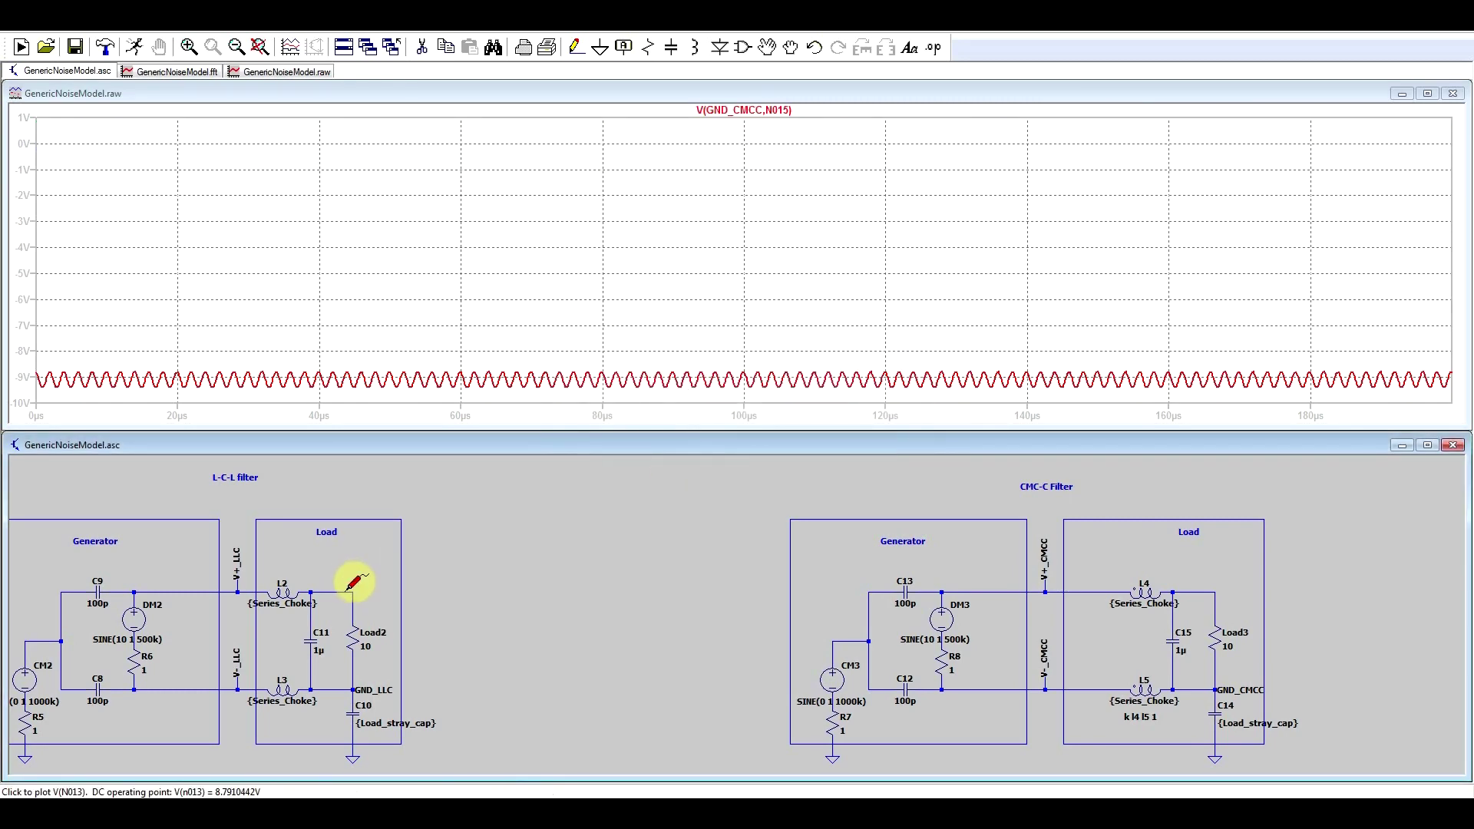
drag(347, 686, 351, 688)
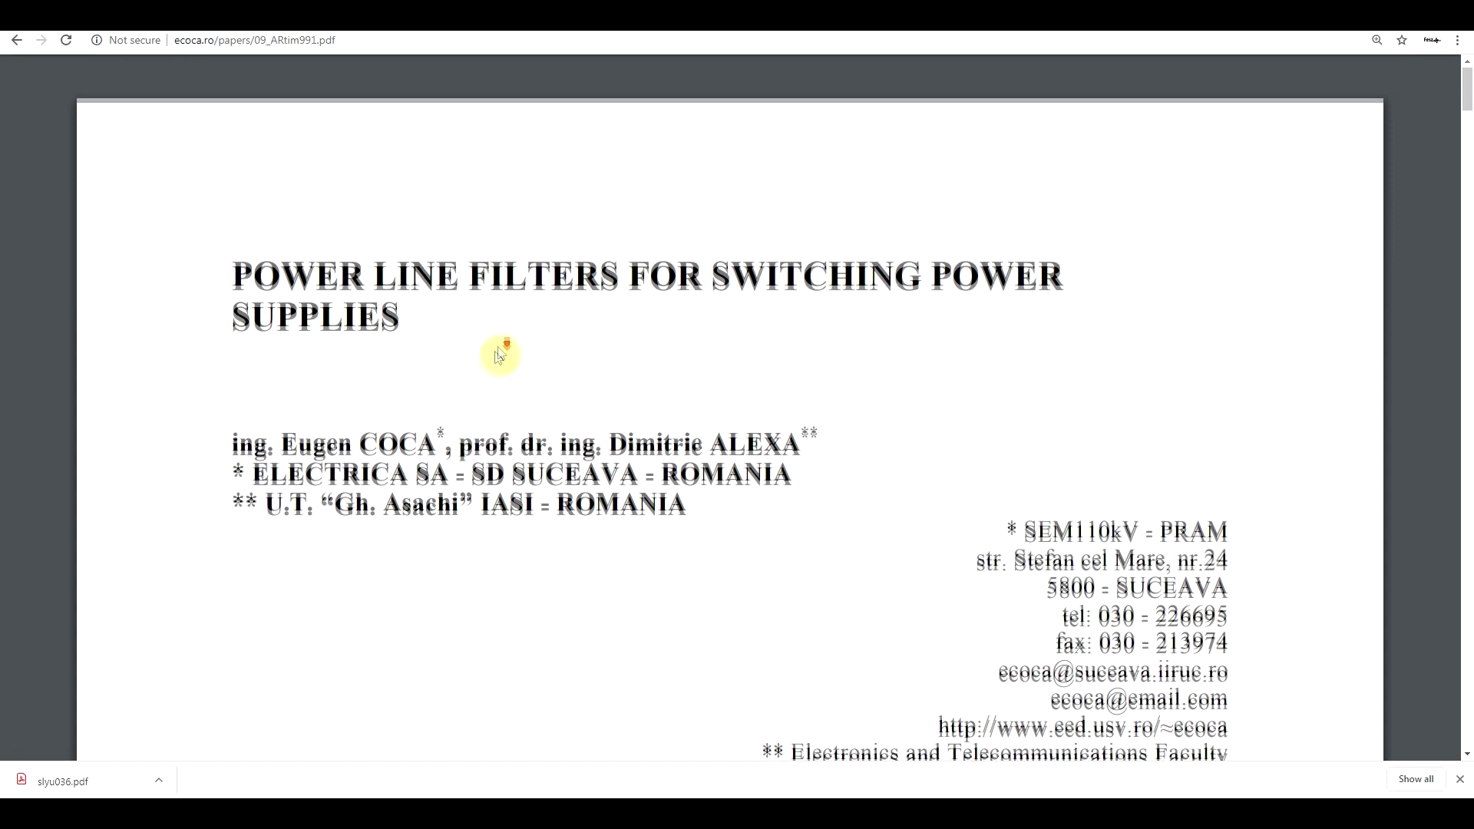
Scroll the paper down to the Conclusions, then back up to Figure 4 and equations (1)–(3)
scroll(581, 338, down, 1)
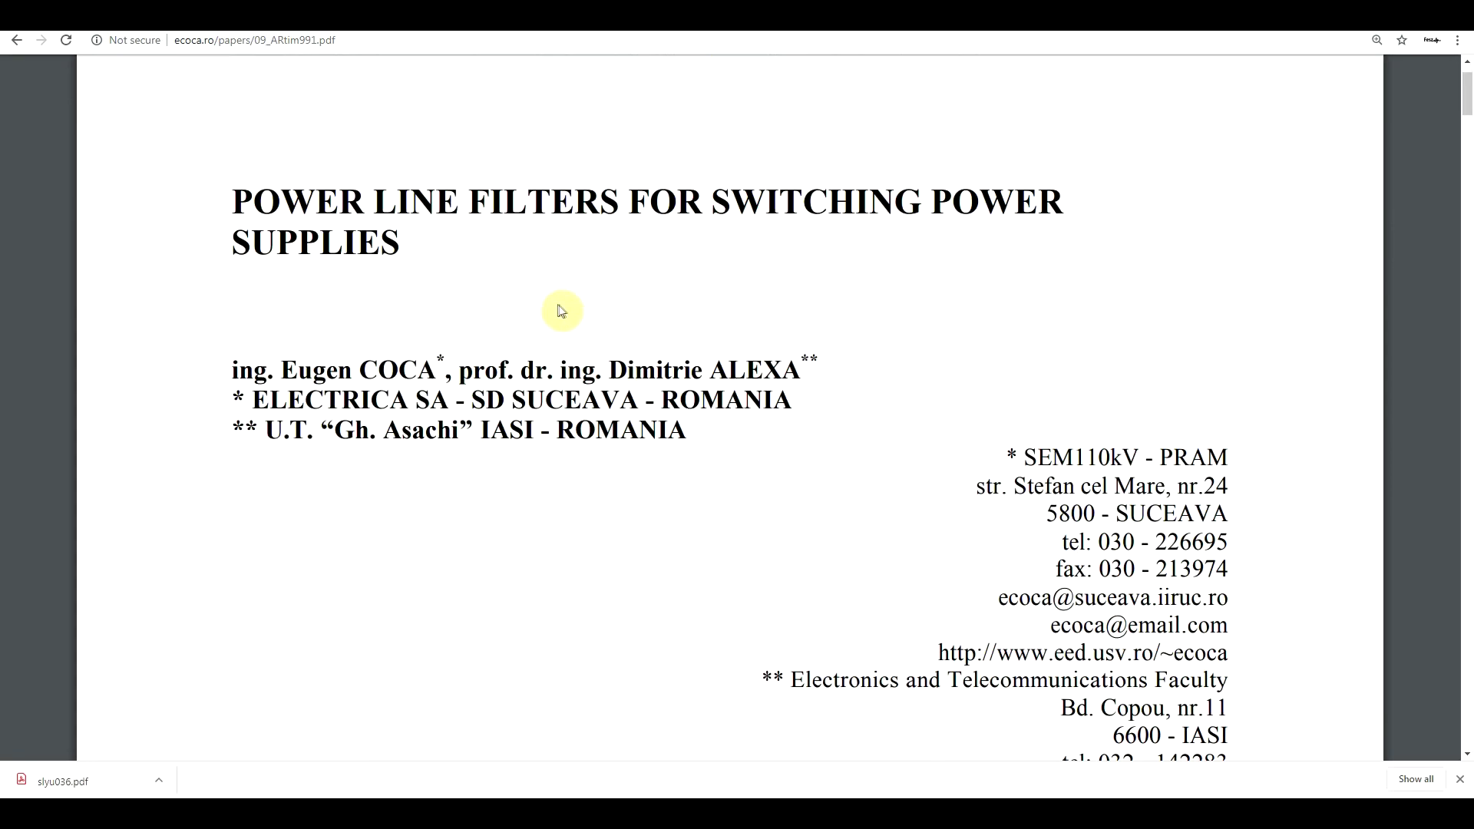
scroll(709, 298, down, 20)
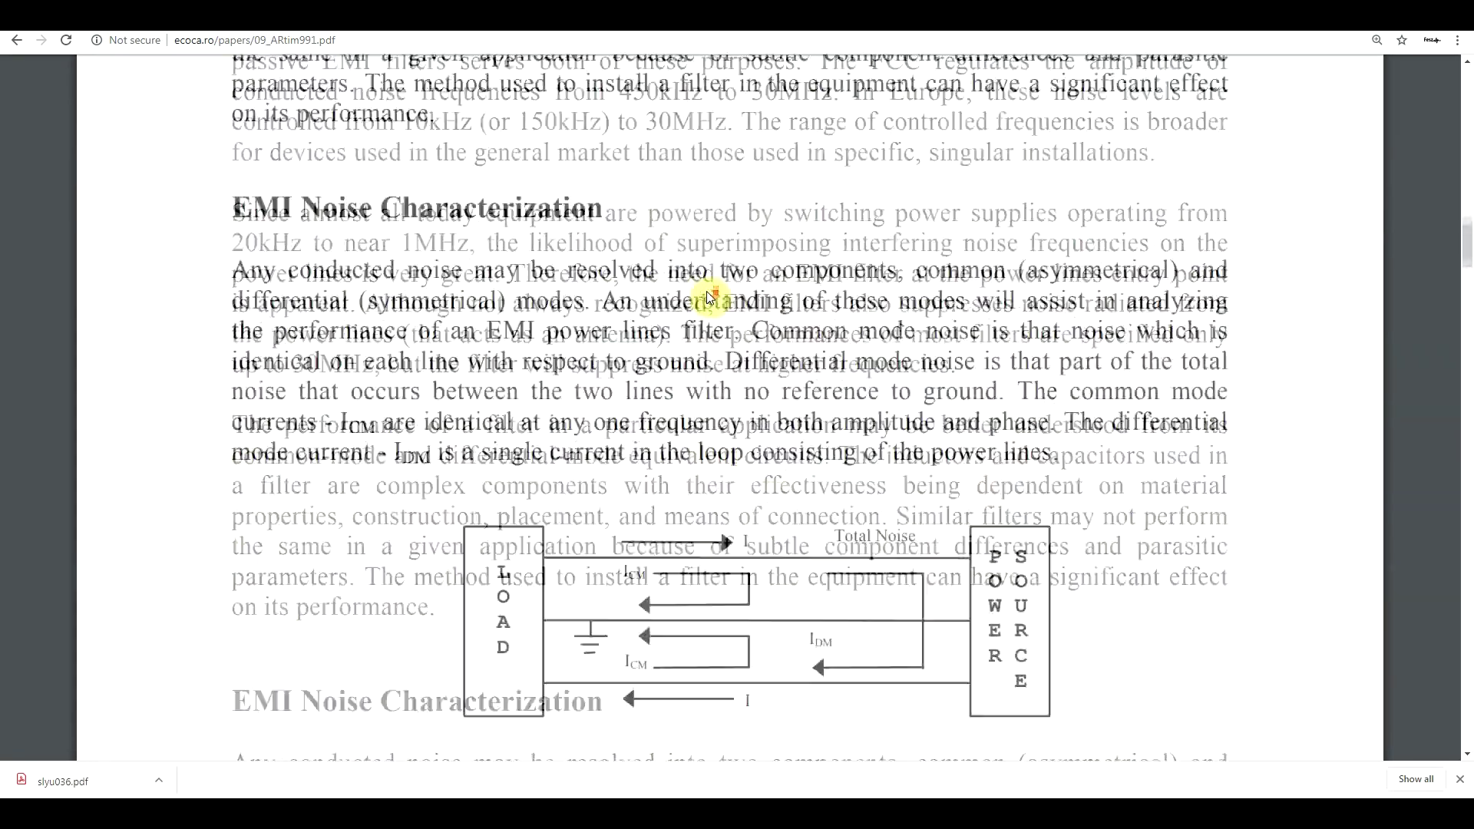
scroll(708, 298, up, 3)
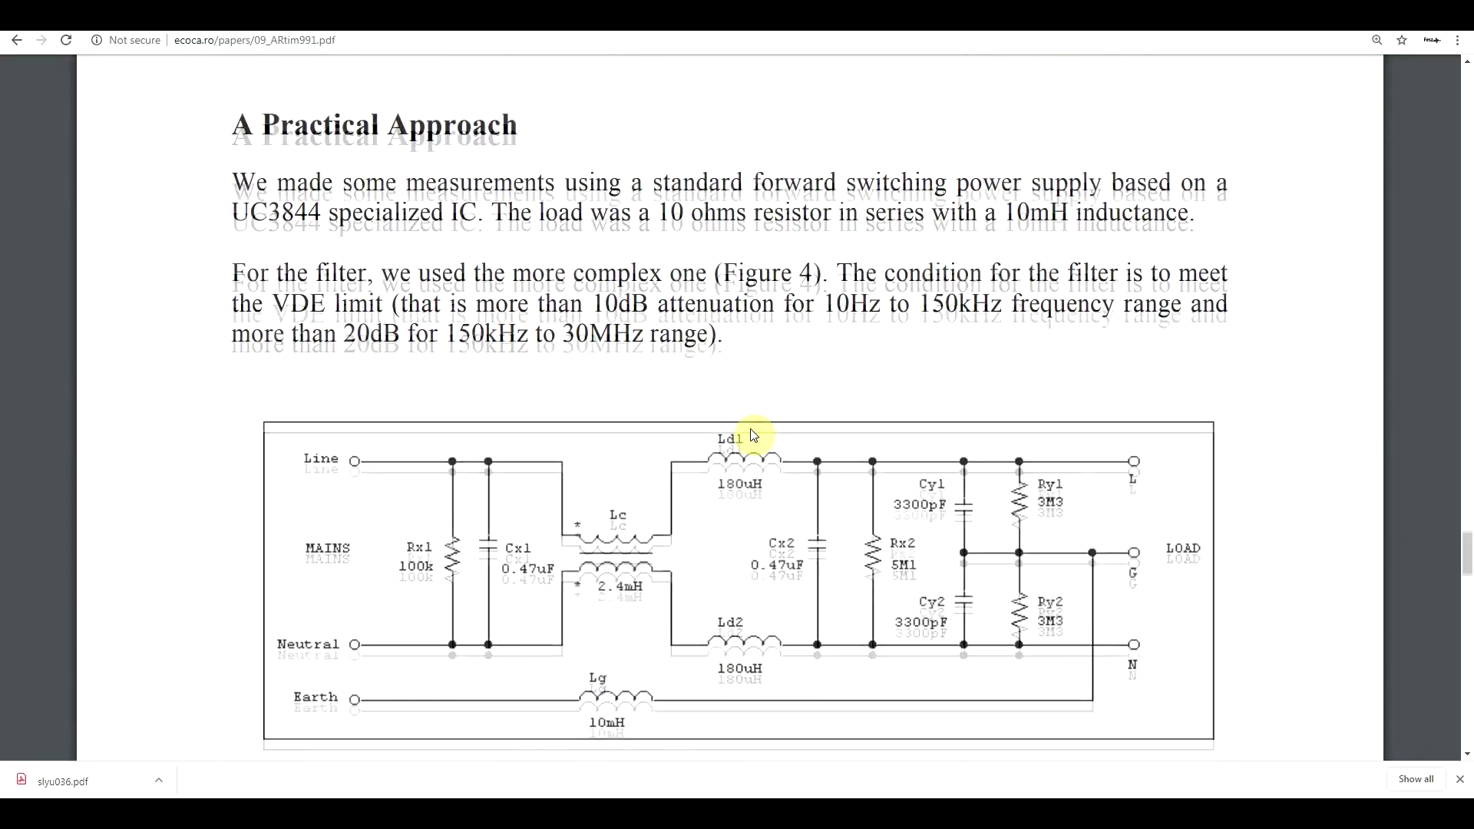
scroll(753, 435, down, 3)
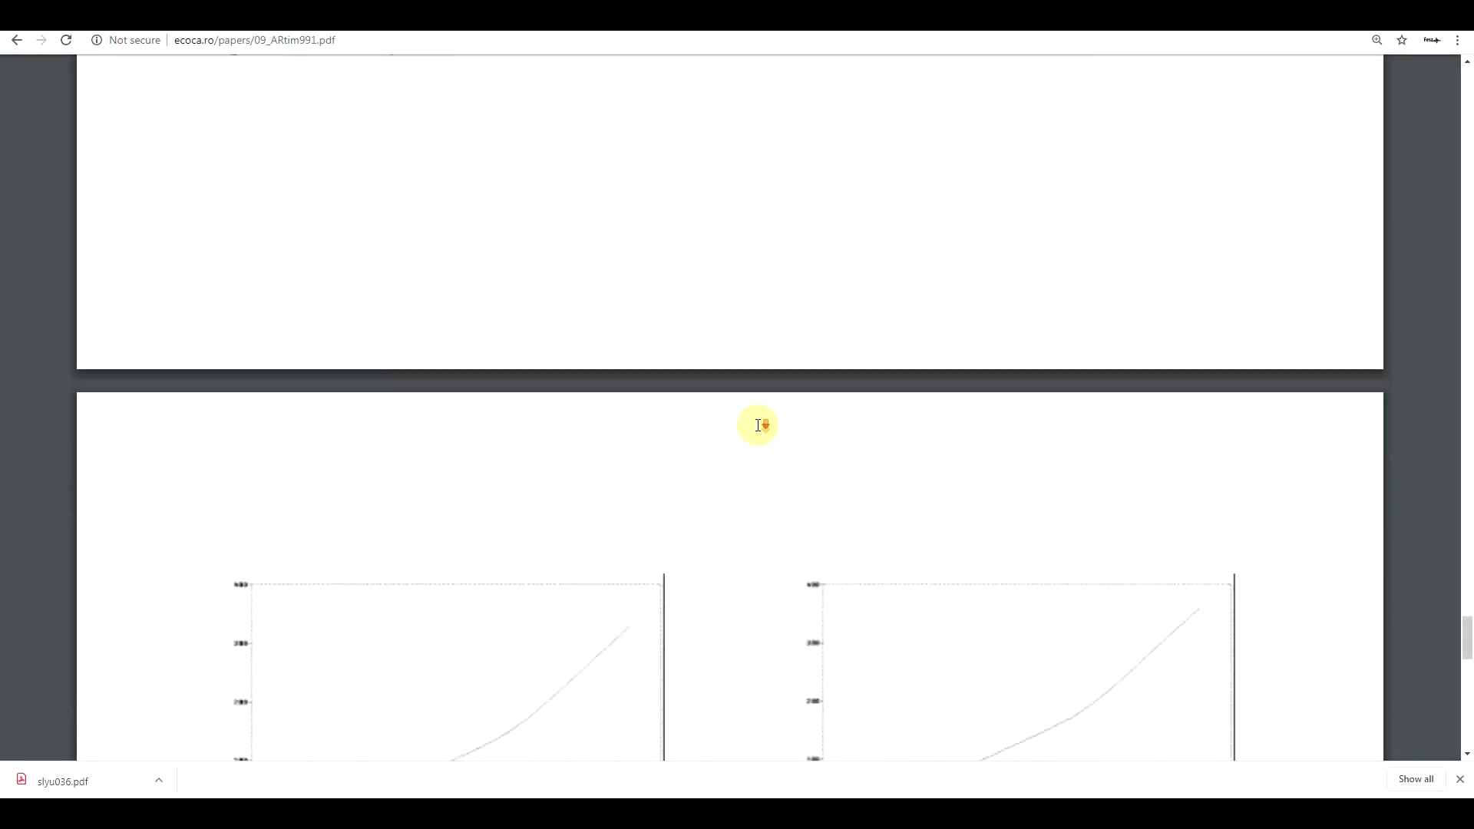
scroll(758, 425, down, 12)
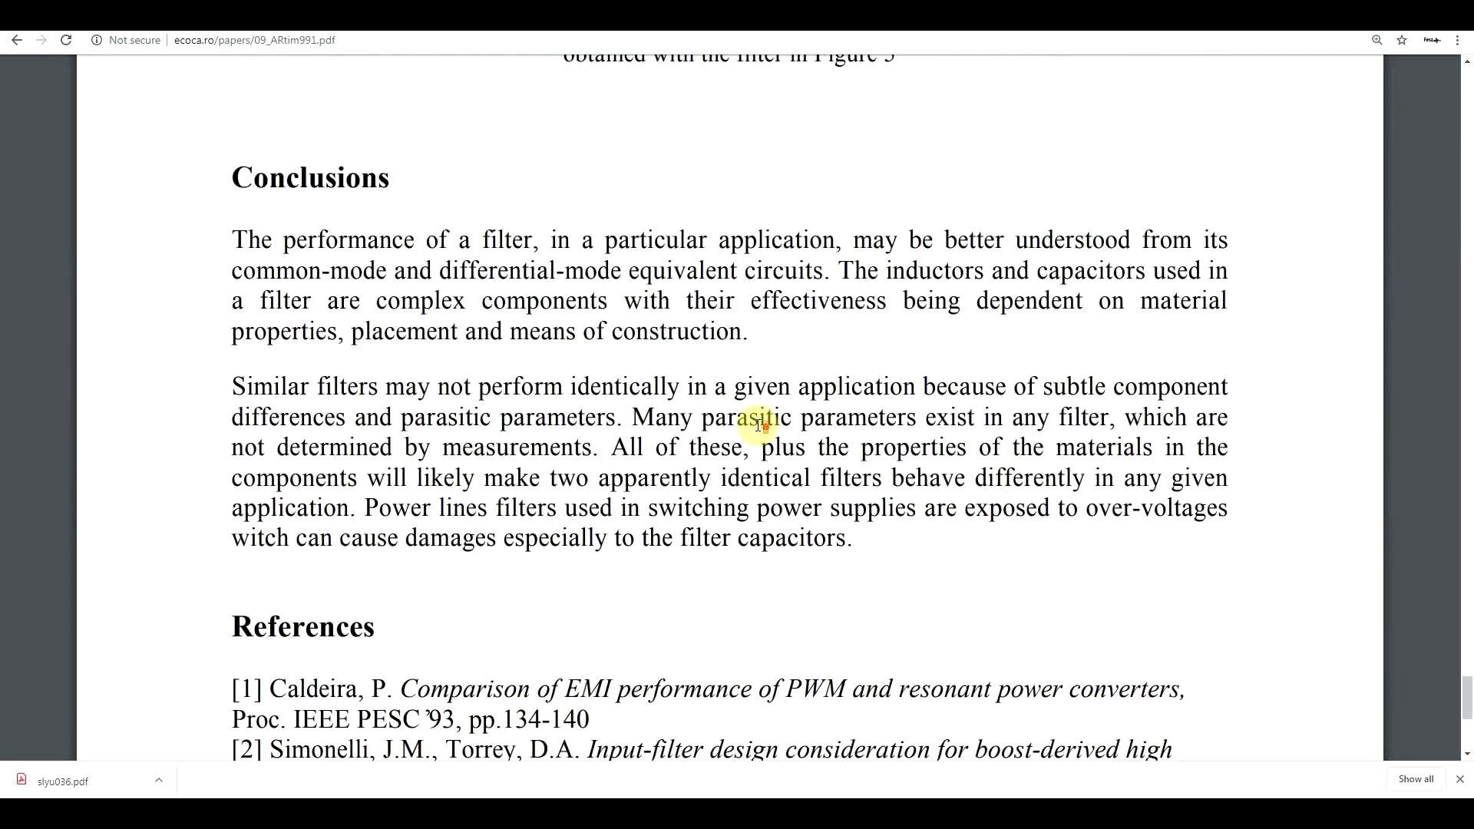
scroll(758, 426, up, 20)
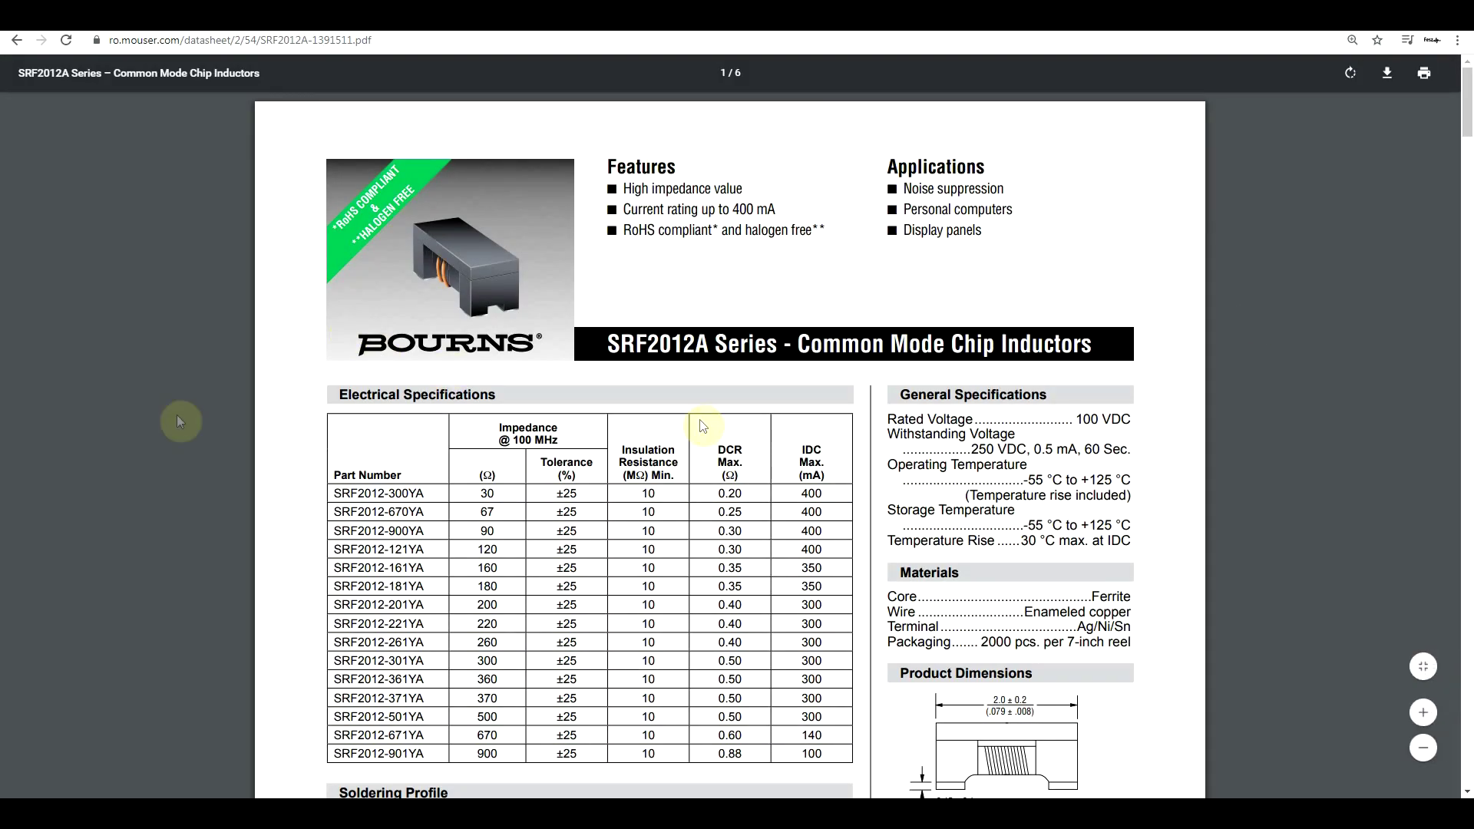
Scroll the SRF2012A datasheet to the common- and normal-mode impedance curves for the 900YA, 121YA, 161YA and 181YA chokes
scroll(649, 380, down, 1)
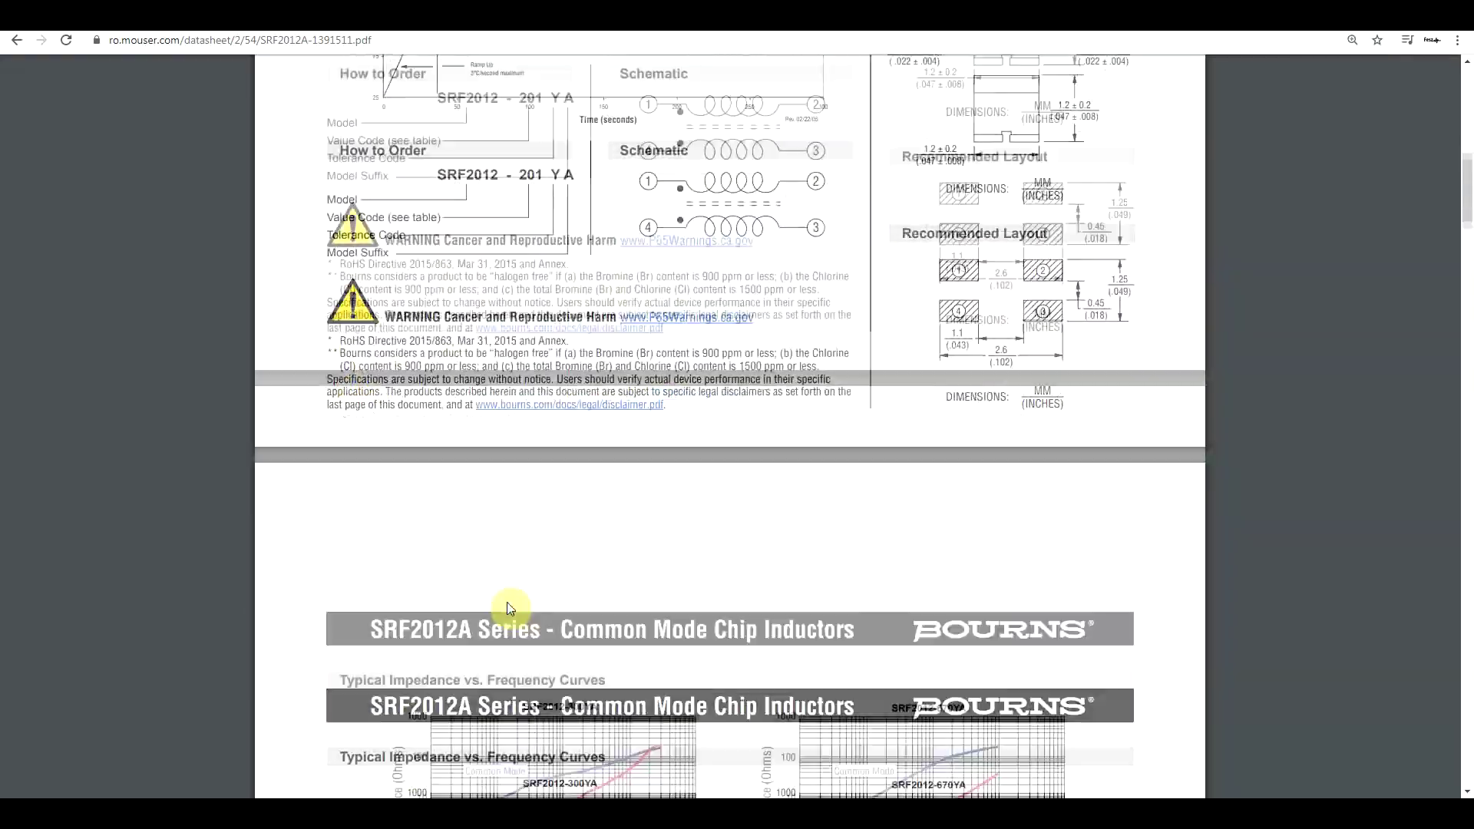
scroll(511, 603, down, 4)
ctrl+scroll(511, 603, up, 3)
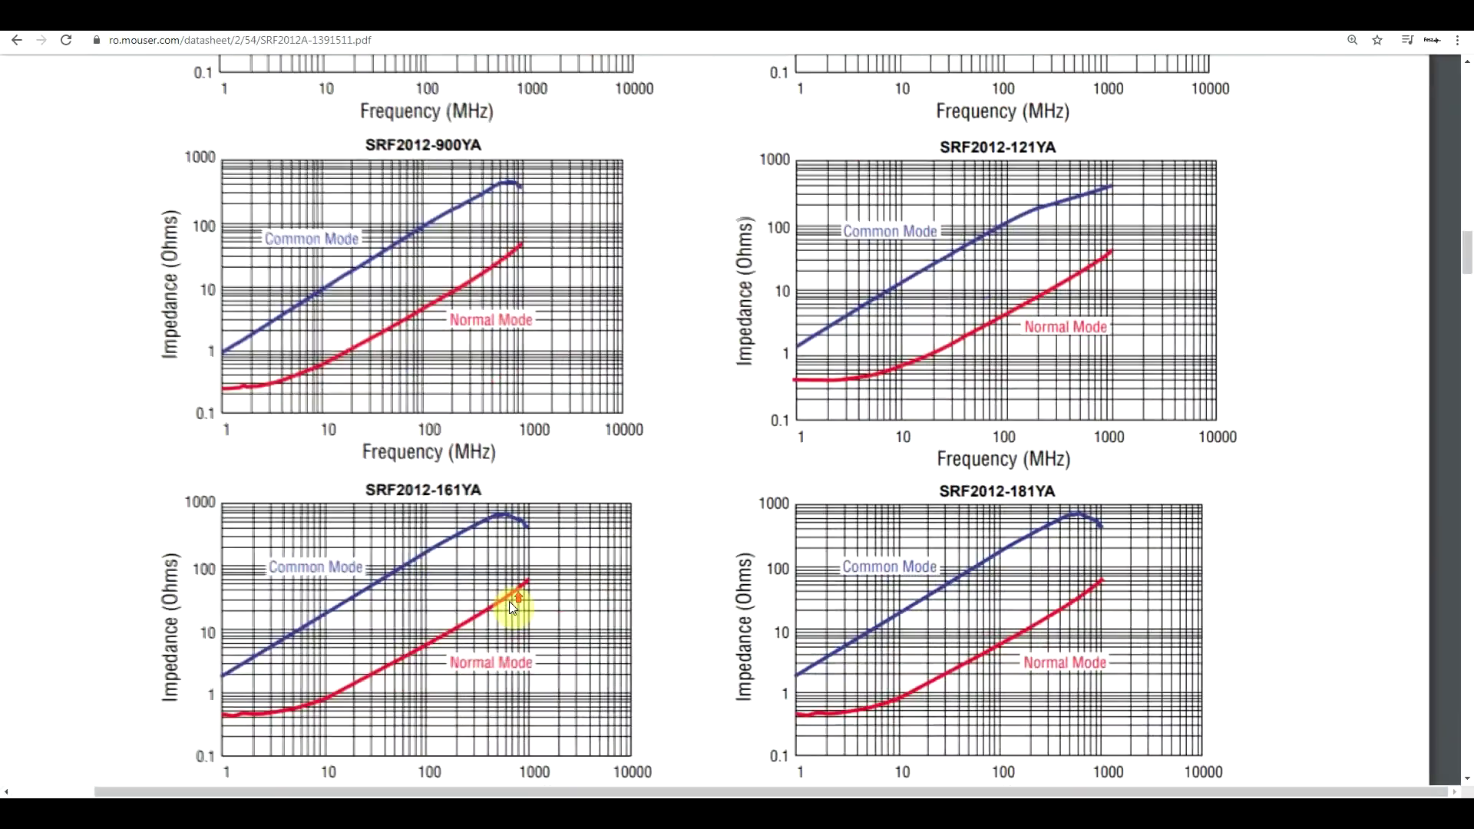
scroll(1095, 490, up, 2)
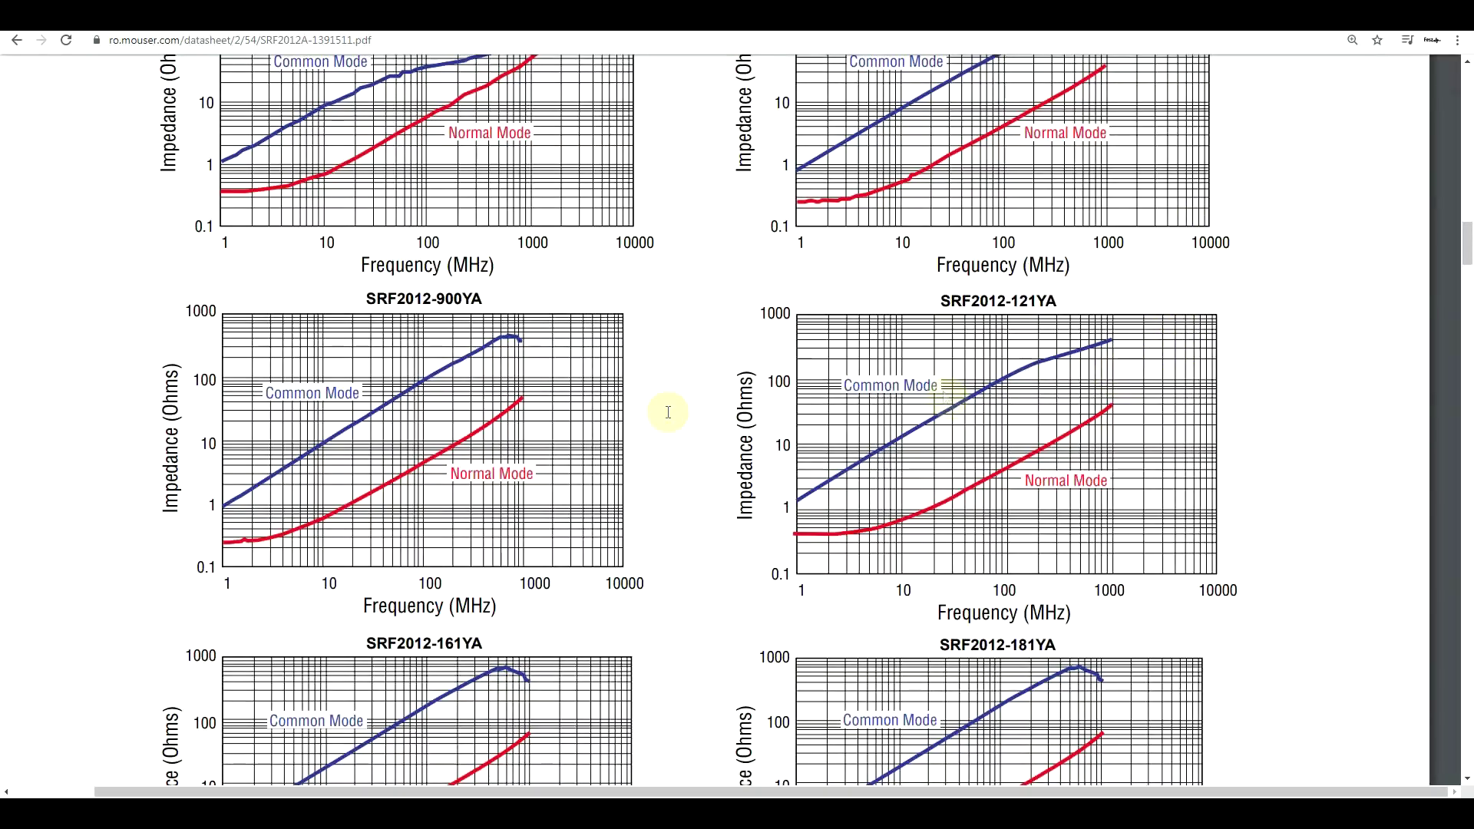
scroll(583, 407, down, 2)
scroll(493, 511, down, 1)
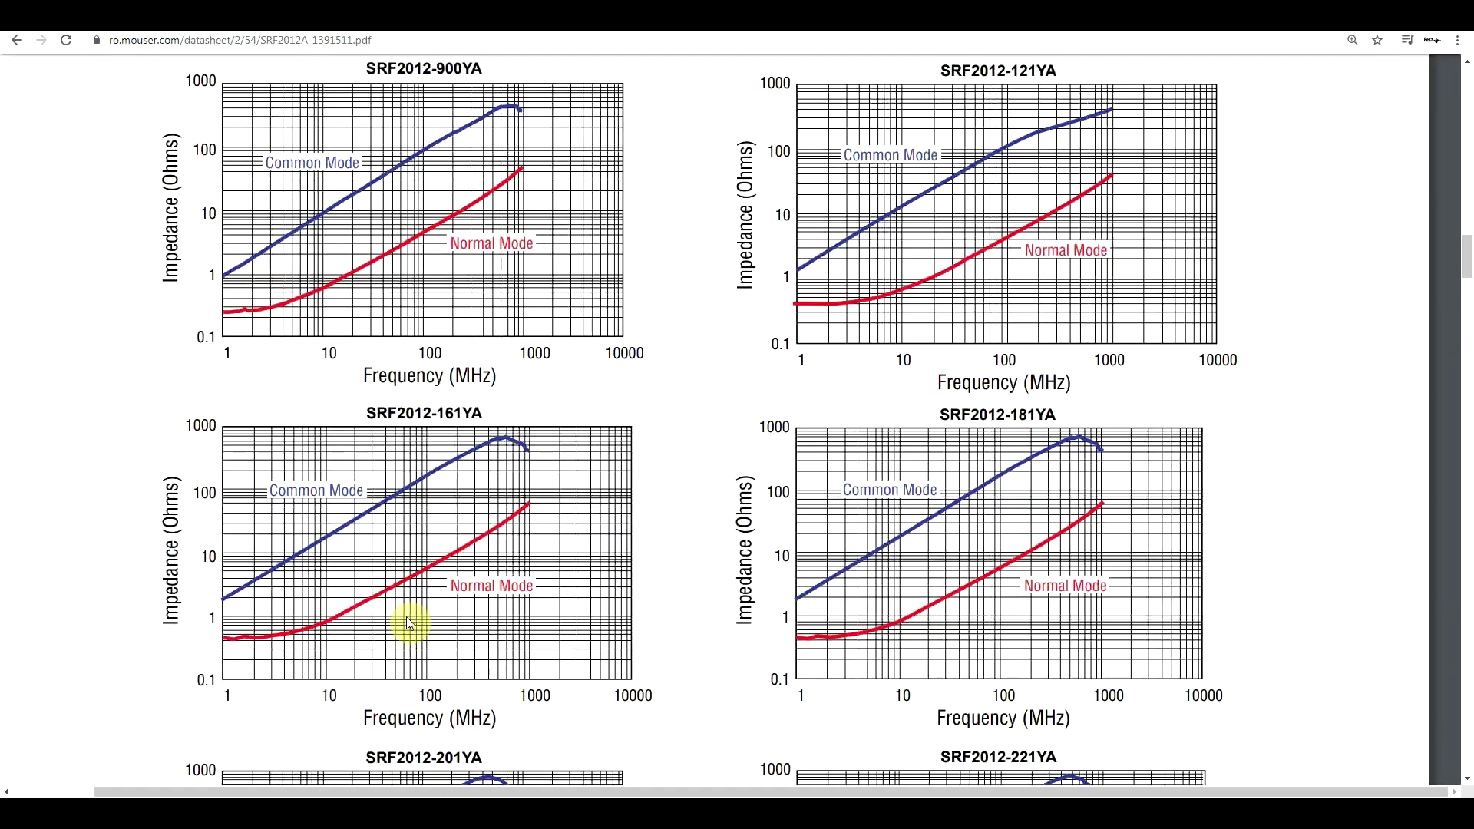
Scroll down to the SRF2012-201YA and SRF2012-221YA impedance versus frequency charts
scroll(822, 566, down, 2)
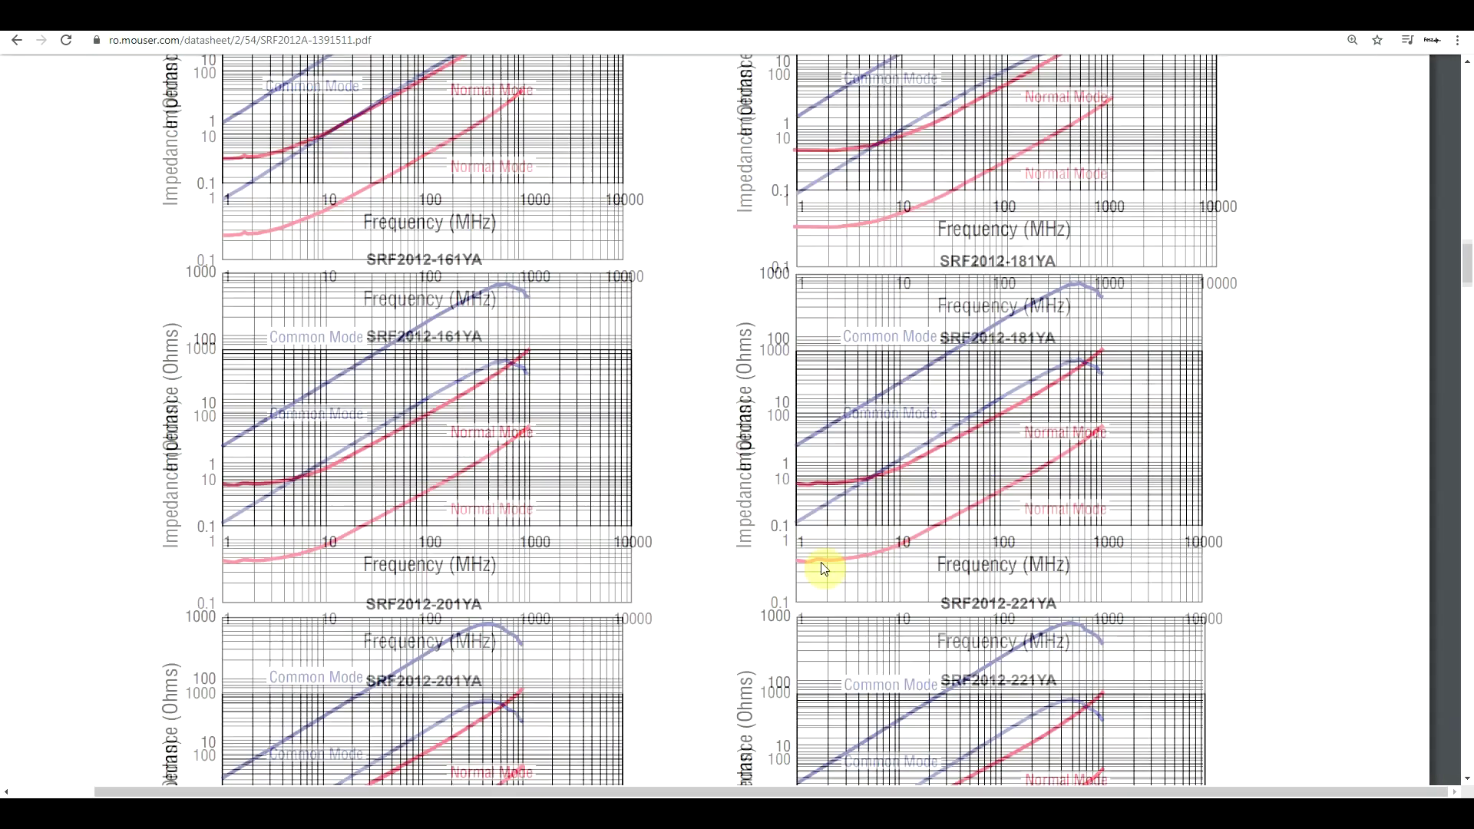